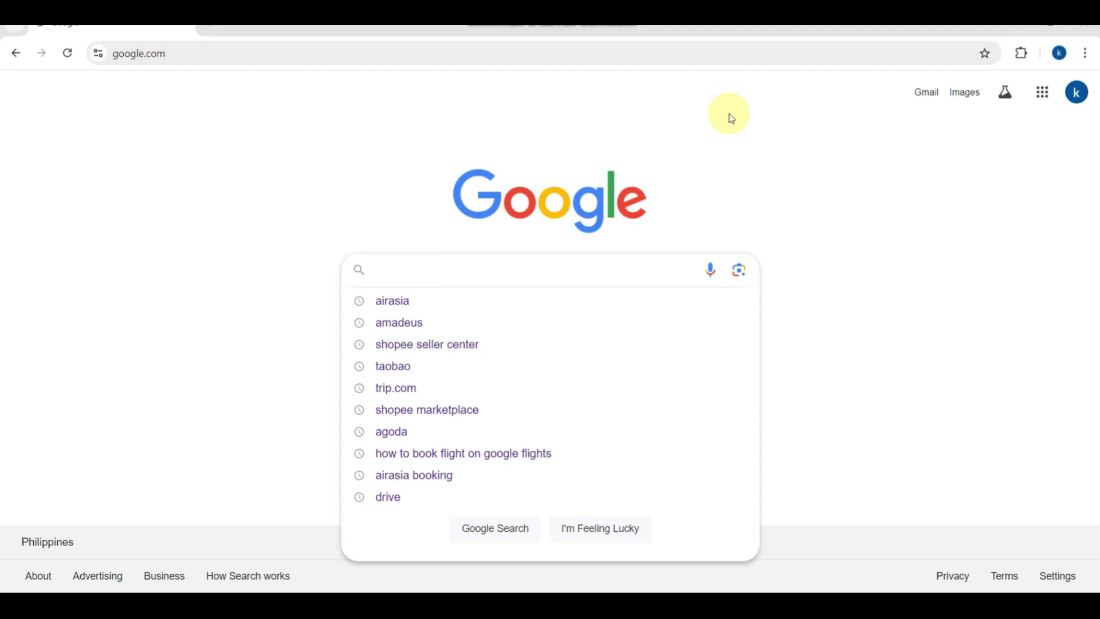
Search Google for 'agoda', decline the location request, and find the Agoda Official Site result.
{"action": "type", "text": "a"}
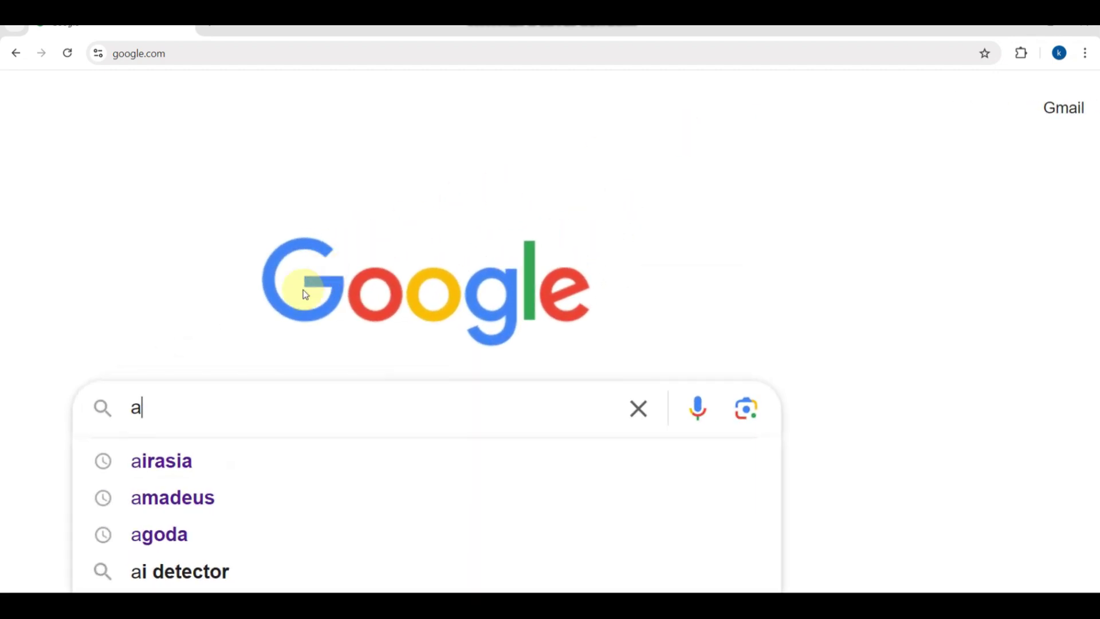
{"action": "type", "text": "g"}
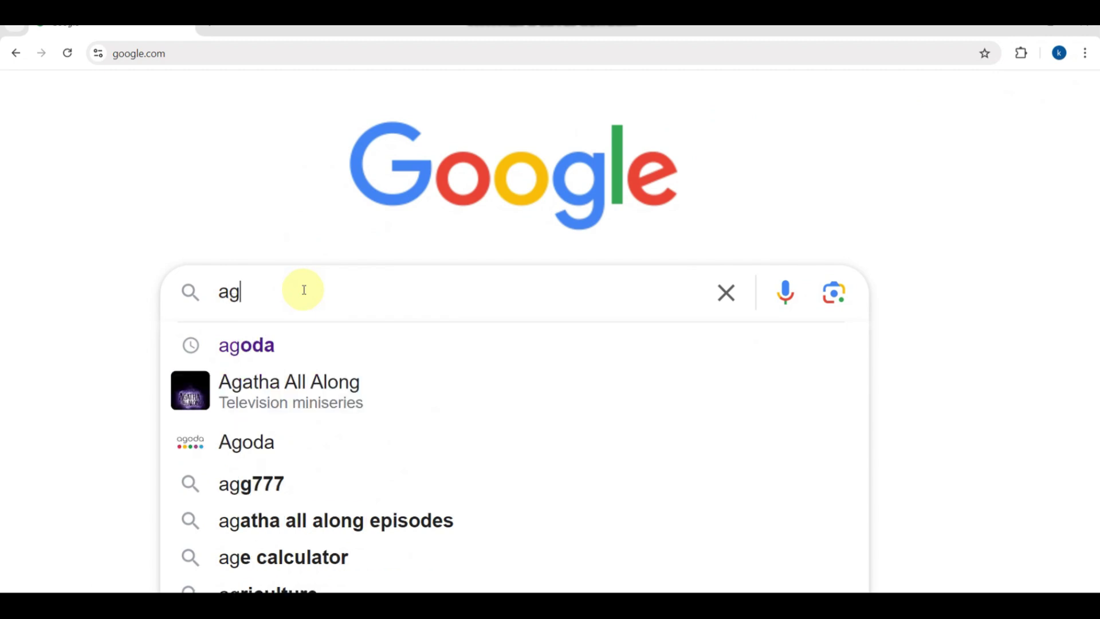
{"action": "type", "text": "oda"}
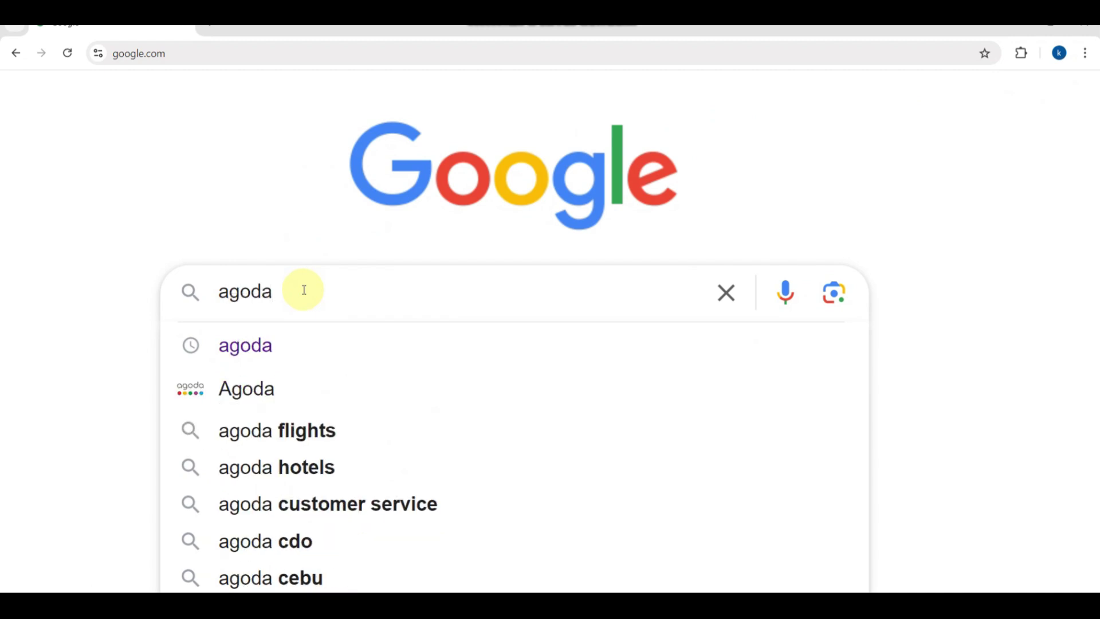
{"action": "key", "text": "Return"}
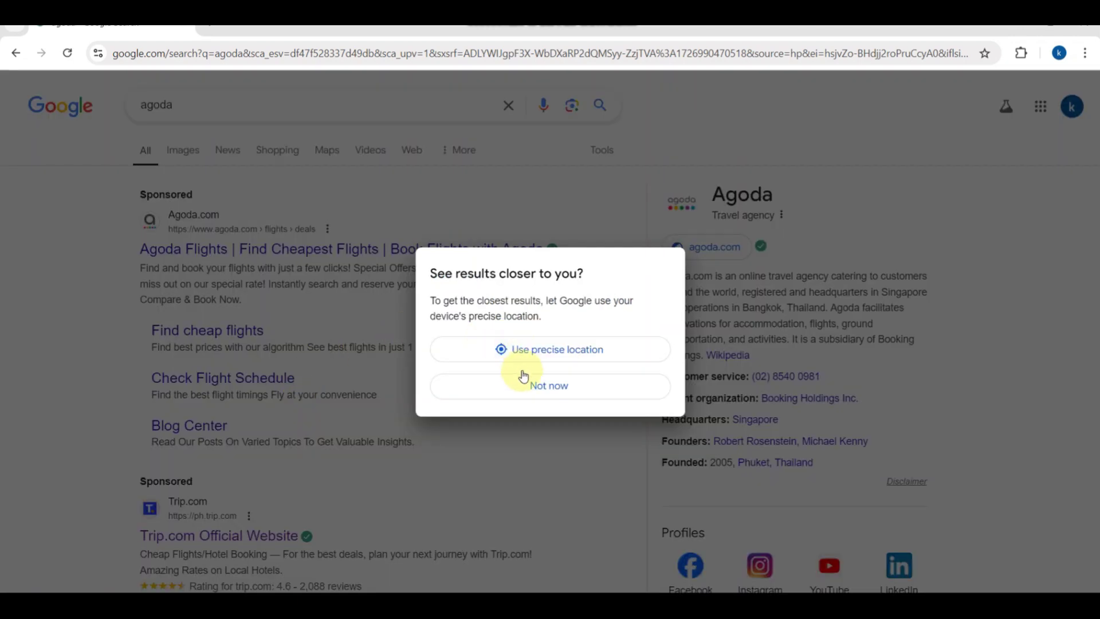
{"action": "left_click", "coordinate": [514, 385]}
{"action": "scroll", "coordinate": [335, 418], "scroll_direction": "down", "scroll_amount": 5}
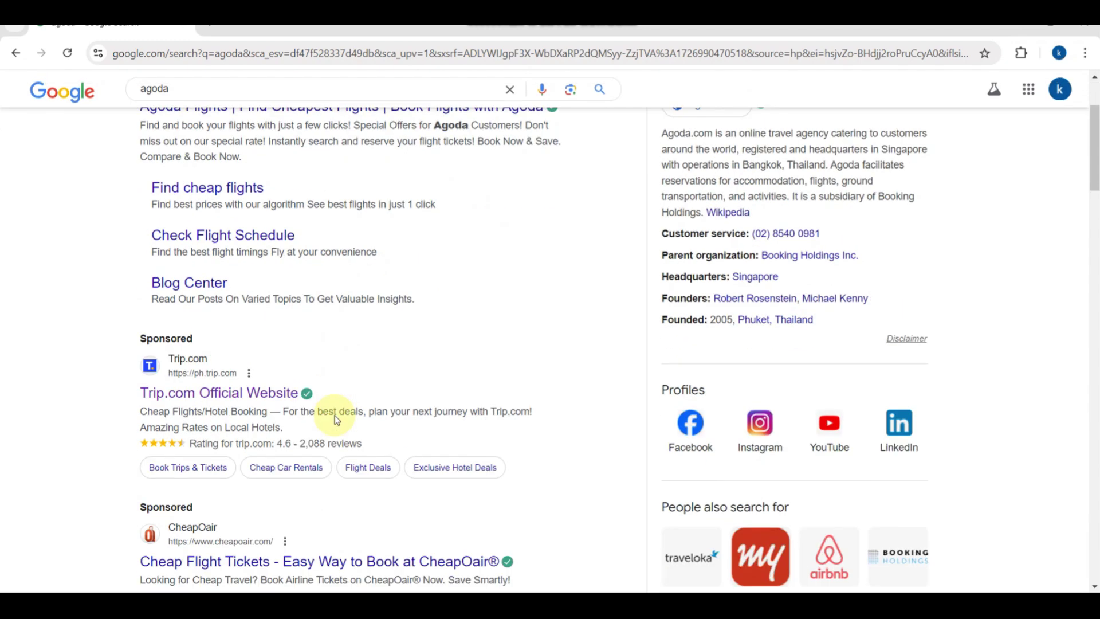
{"action": "scroll", "coordinate": [335, 420], "scroll_direction": "down", "scroll_amount": 1}
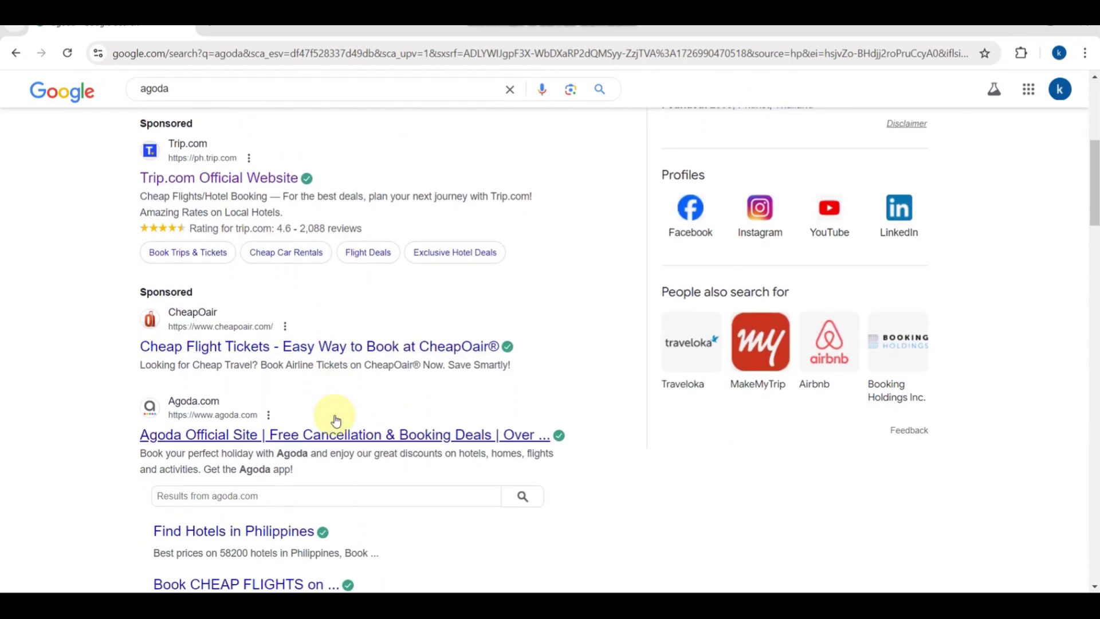
{"action": "scroll", "coordinate": [332, 418], "scroll_direction": "down", "scroll_amount": 1}
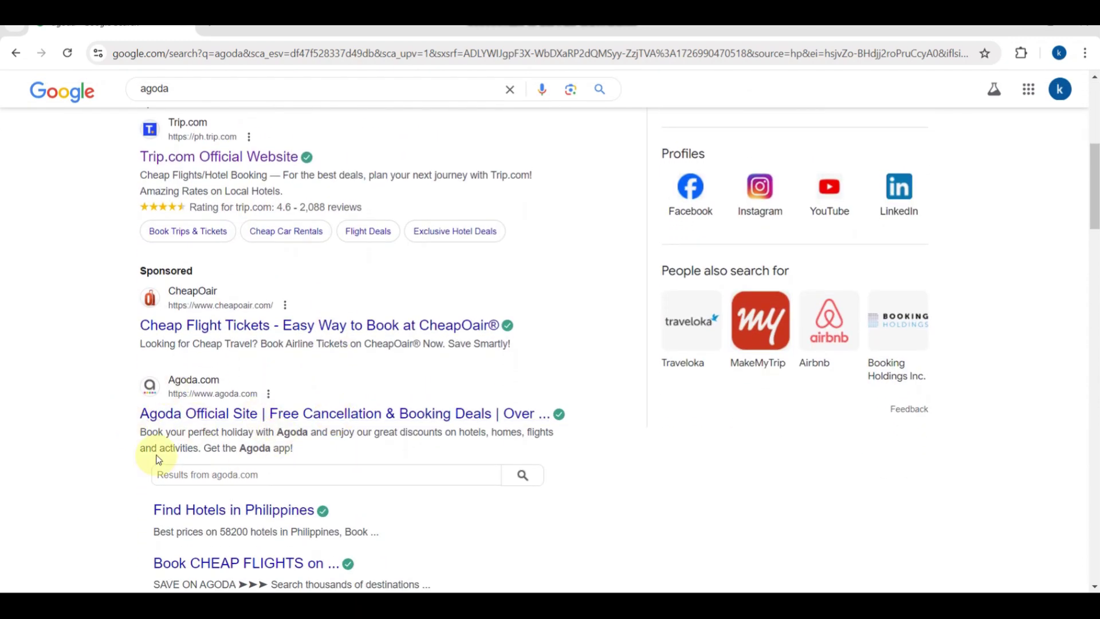
{"action": "scroll", "coordinate": [154, 452], "scroll_direction": "up", "scroll_amount": 3}
{"action": "scroll", "coordinate": [159, 459], "scroll_direction": "up", "scroll_amount": 2}
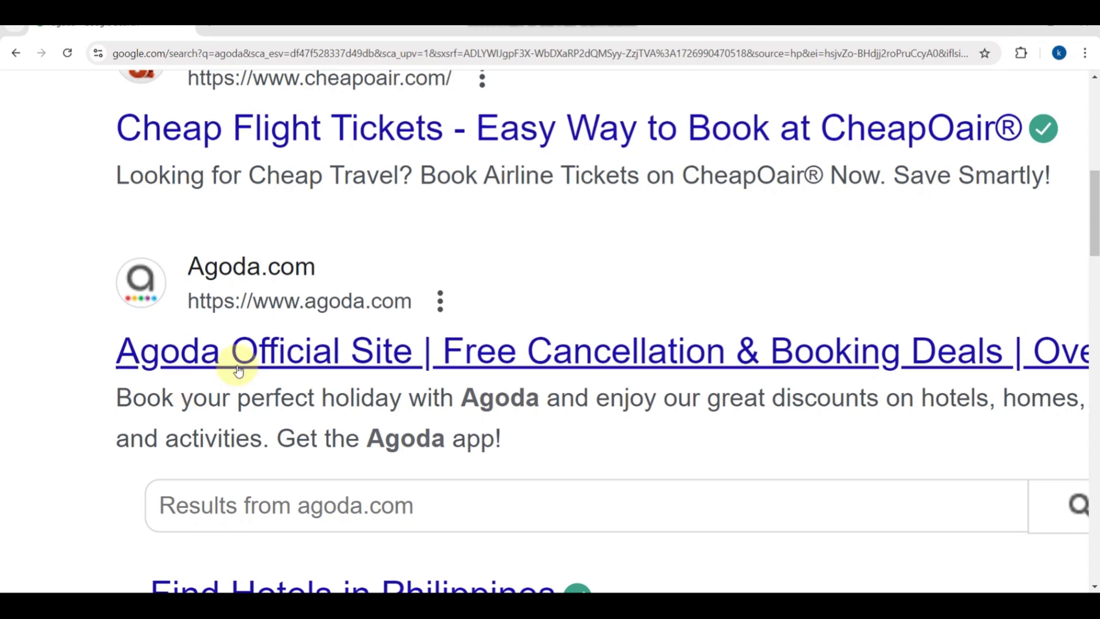
Open agoda.com from the official result and view its home page search form.
{"action": "left_click", "coordinate": [244, 363]}
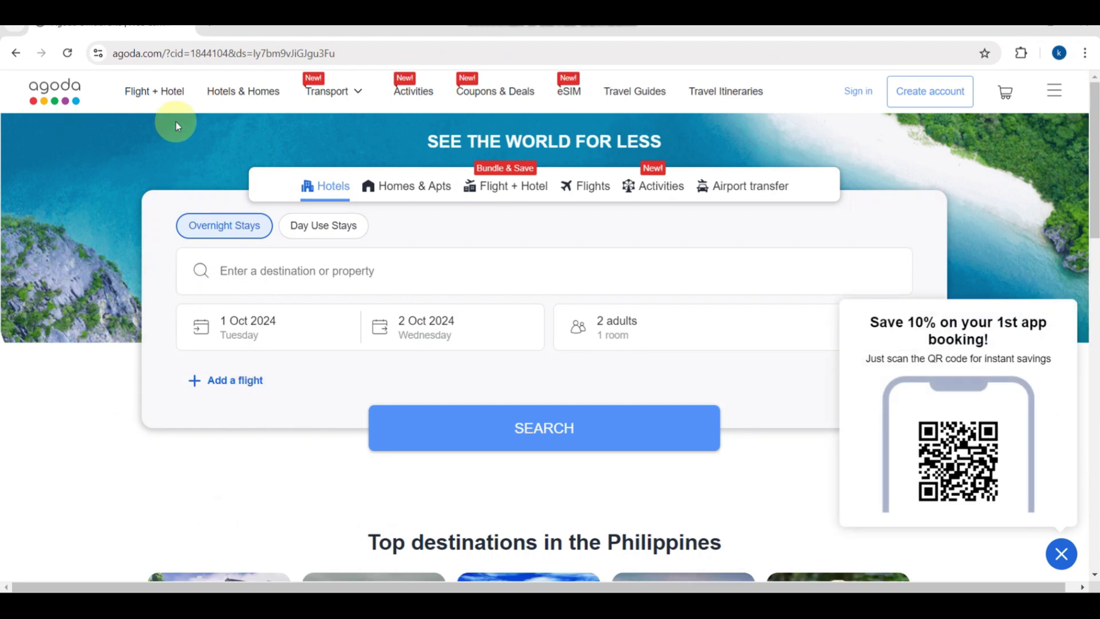
{"action": "scroll", "coordinate": [176, 123], "scroll_direction": "up", "scroll_amount": 4, "text": "ctrl"}
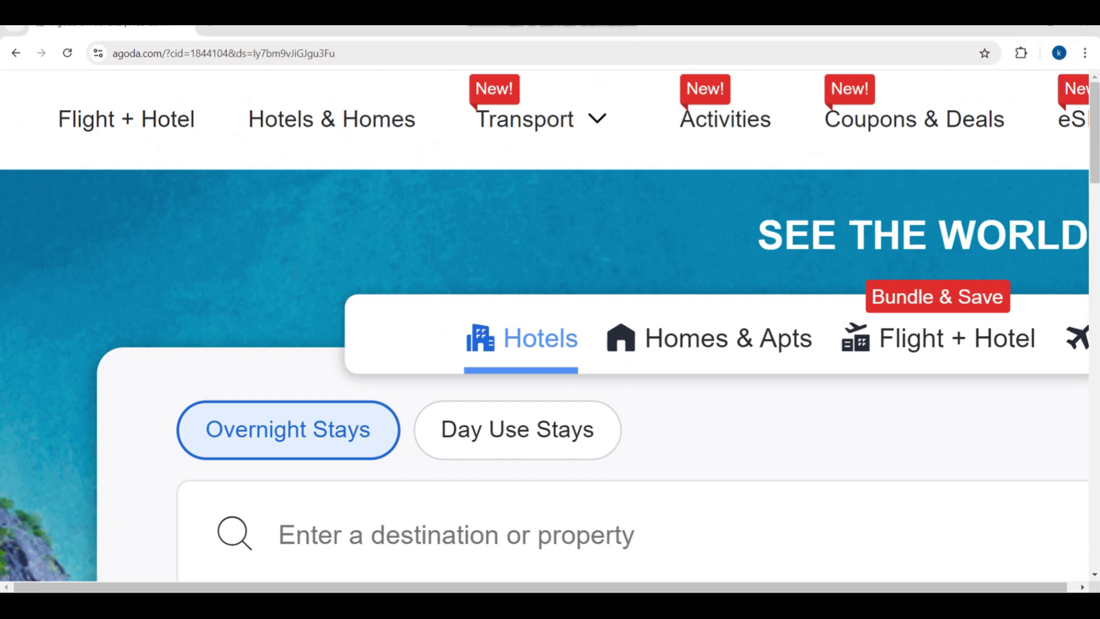
{"action": "scroll", "coordinate": [590, 119], "scroll_direction": "right", "scroll_amount": 3}
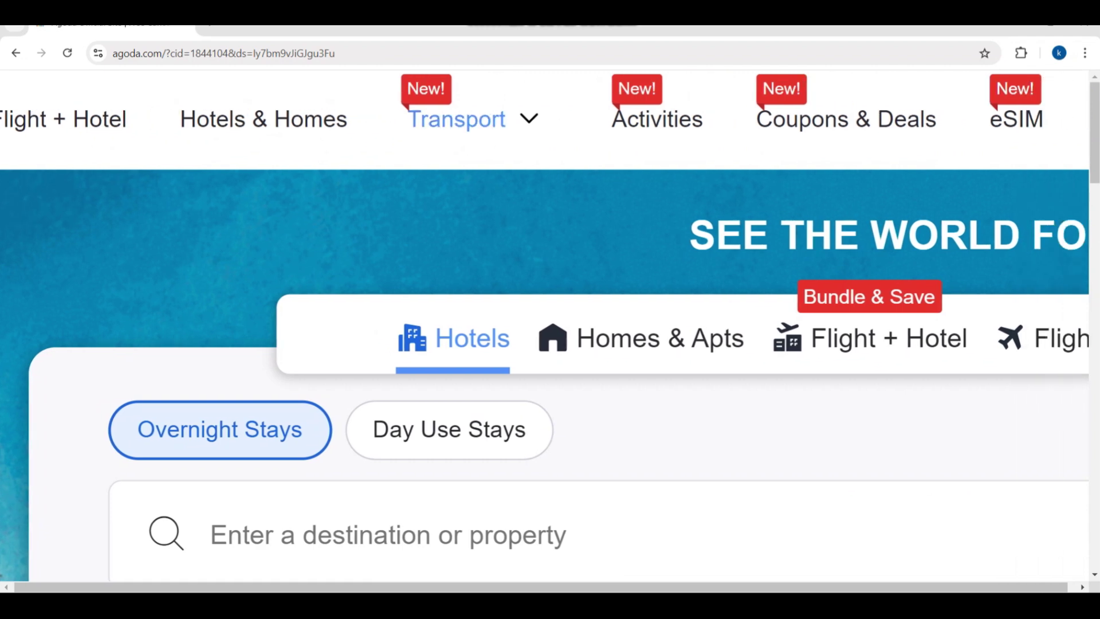
{"action": "scroll", "coordinate": [607, 118], "scroll_direction": "right", "scroll_amount": 3}
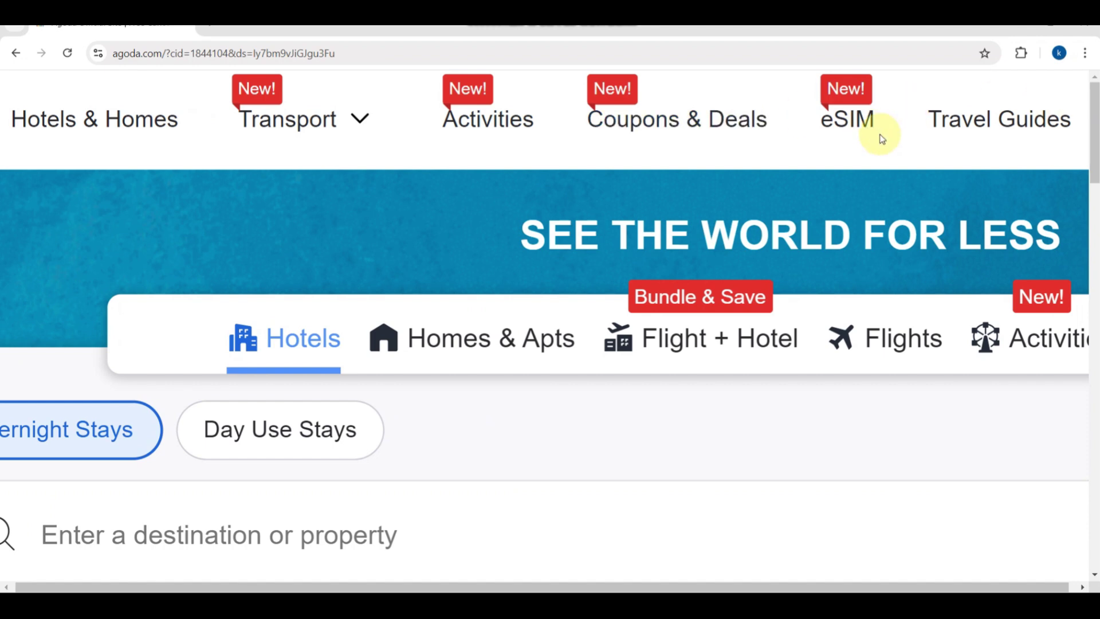
{"action": "scroll", "coordinate": [882, 139], "scroll_direction": "right", "scroll_amount": 3}
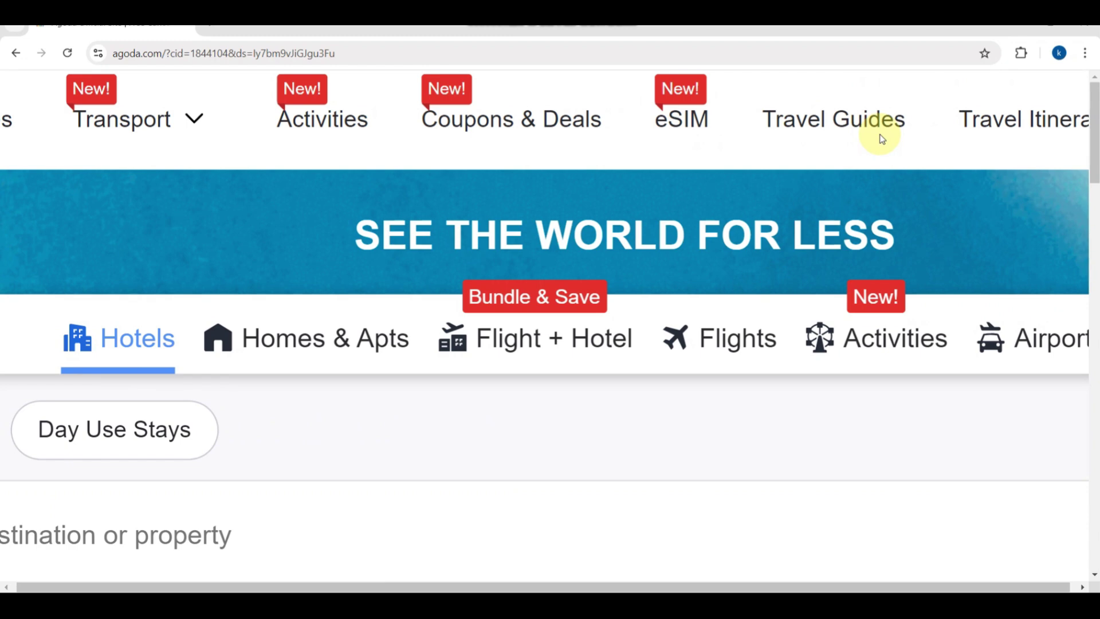
{"action": "scroll", "coordinate": [712, 223], "scroll_direction": "right", "scroll_amount": 2}
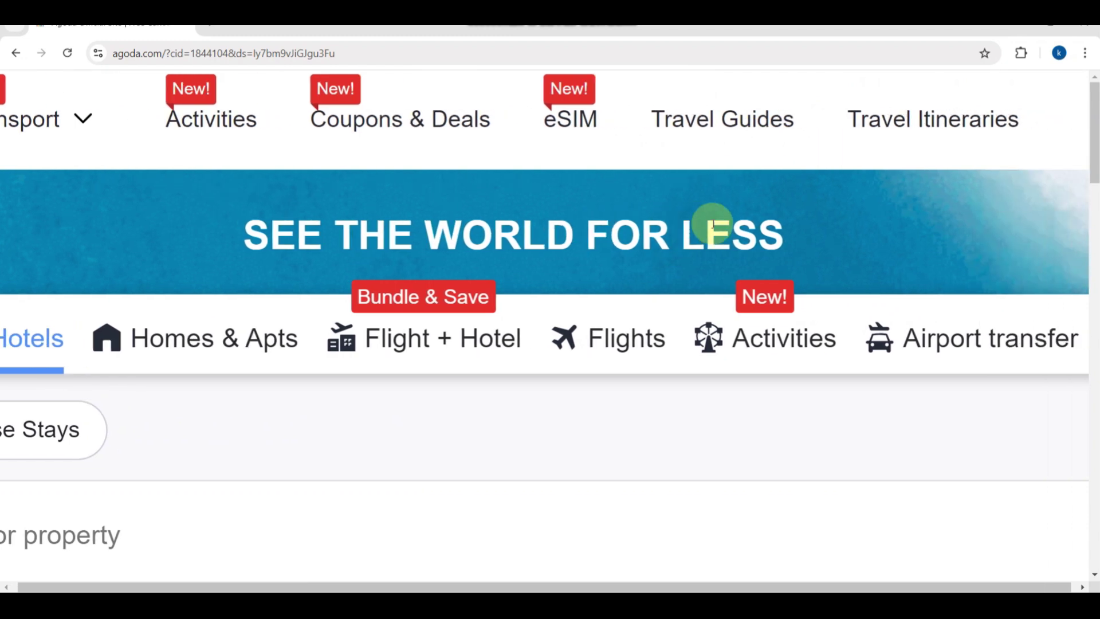
{"action": "key", "text": "ctrl+minus"}
{"action": "key", "text": "ctrl+minus"}
{"action": "key", "text": "ctrl+minus"}
{"action": "key", "text": "ctrl+minus"}
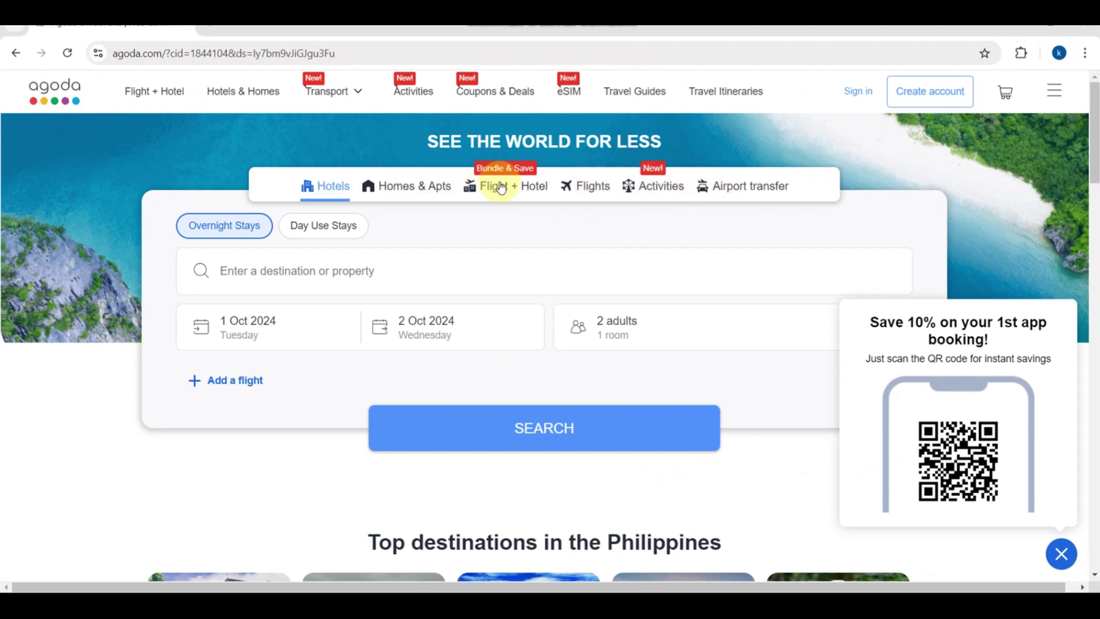
{"action": "scroll", "coordinate": [981, 98], "scroll_direction": "up", "scroll_amount": 5}
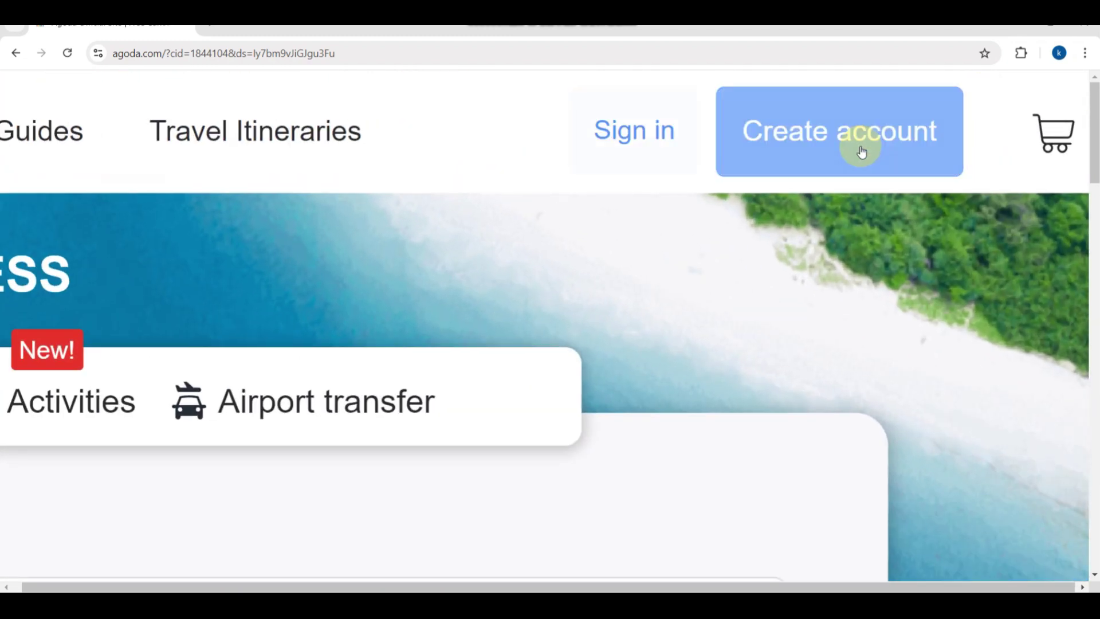
Create an Agoda account by signing up with Google.
{"action": "left_click", "coordinate": [779, 144]}
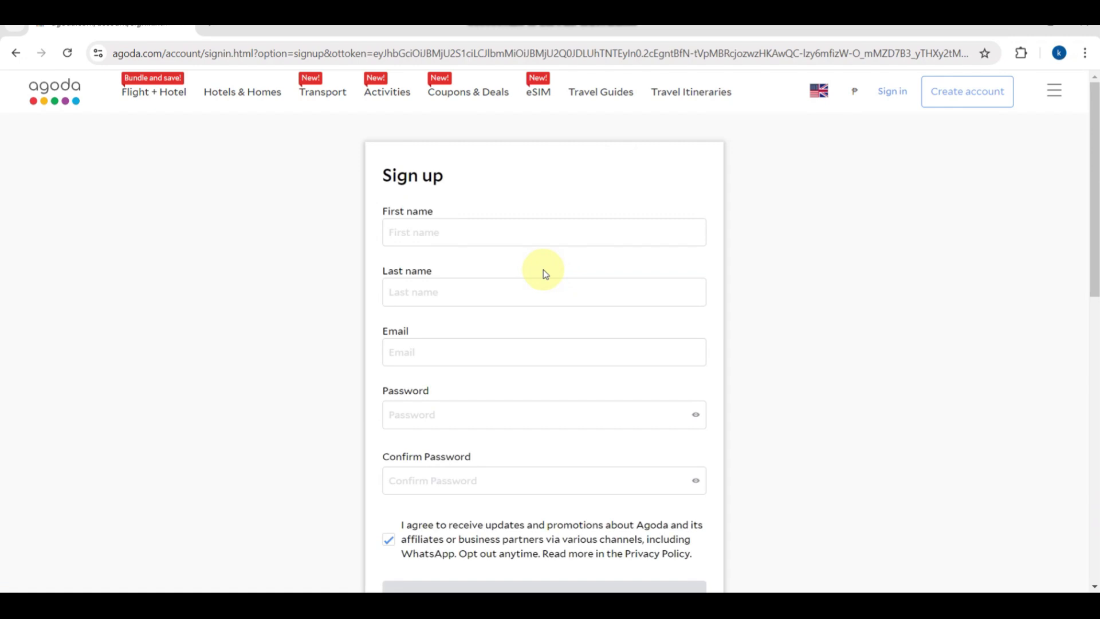
{"action": "scroll", "coordinate": [537, 343], "scroll_direction": "down", "scroll_amount": 4}
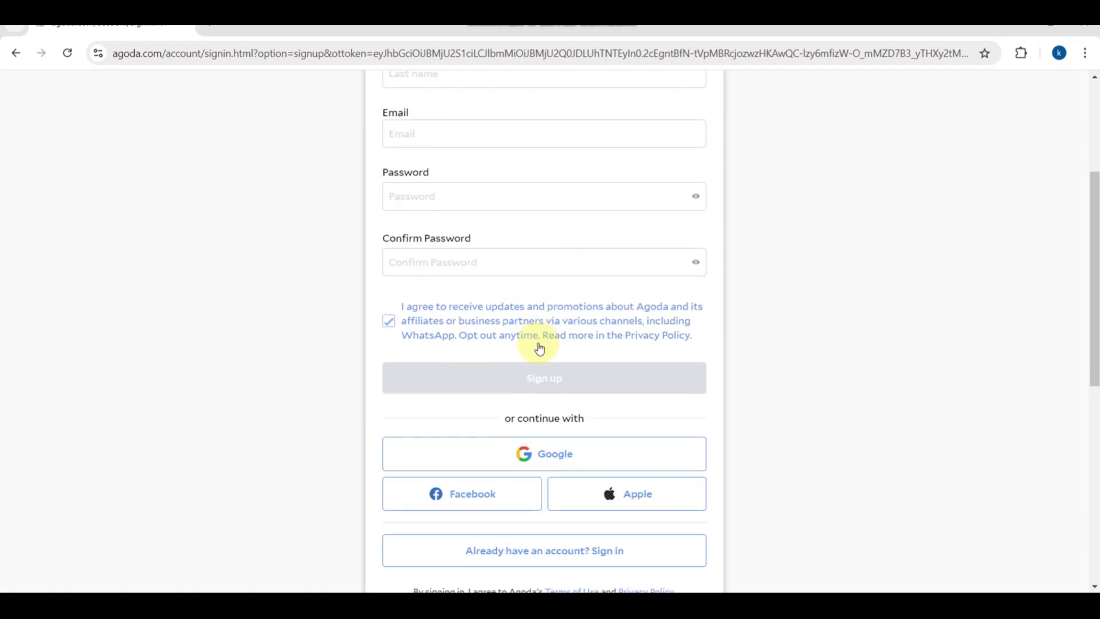
{"action": "left_click", "coordinate": [596, 453]}
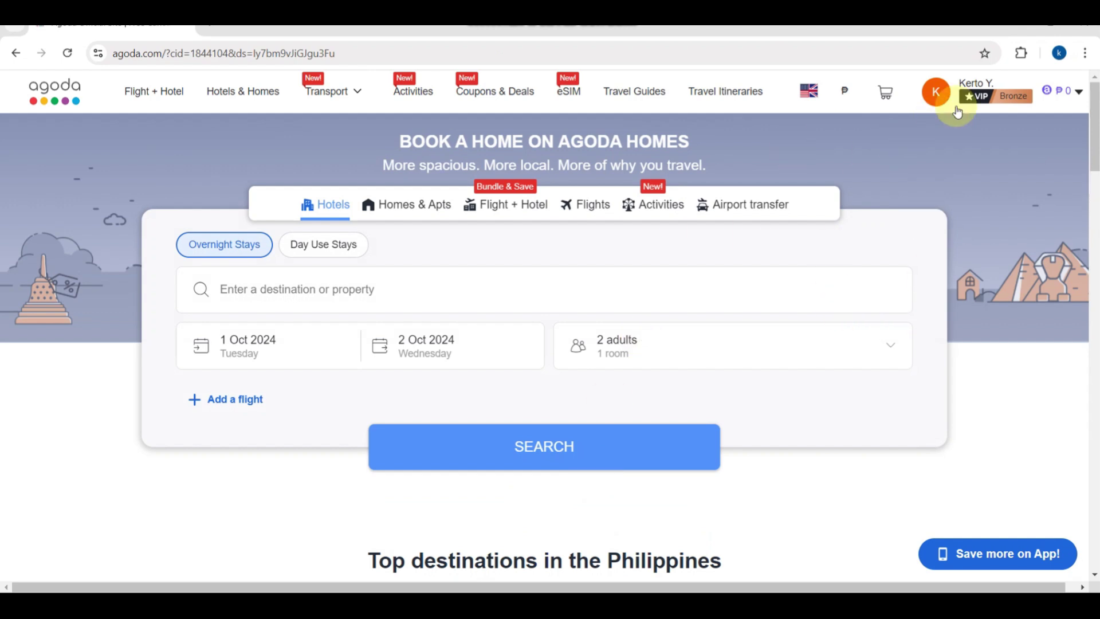
{"action": "scroll", "coordinate": [415, 125], "scroll_direction": "up", "scroll_amount": 5}
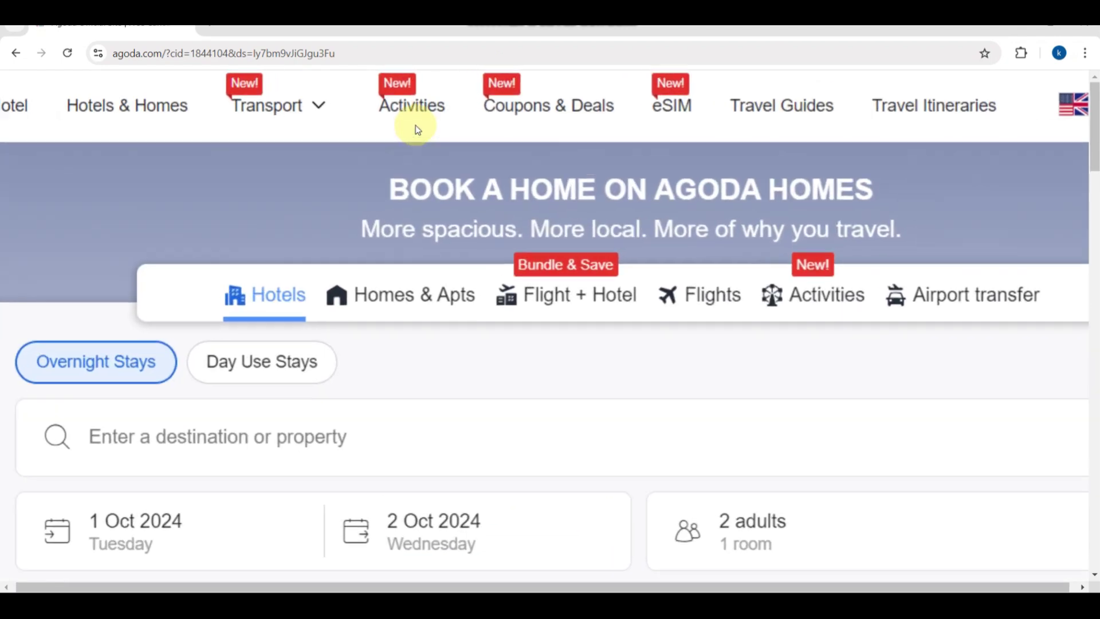
{"action": "scroll", "coordinate": [279, 136], "scroll_direction": "left", "scroll_amount": 5}
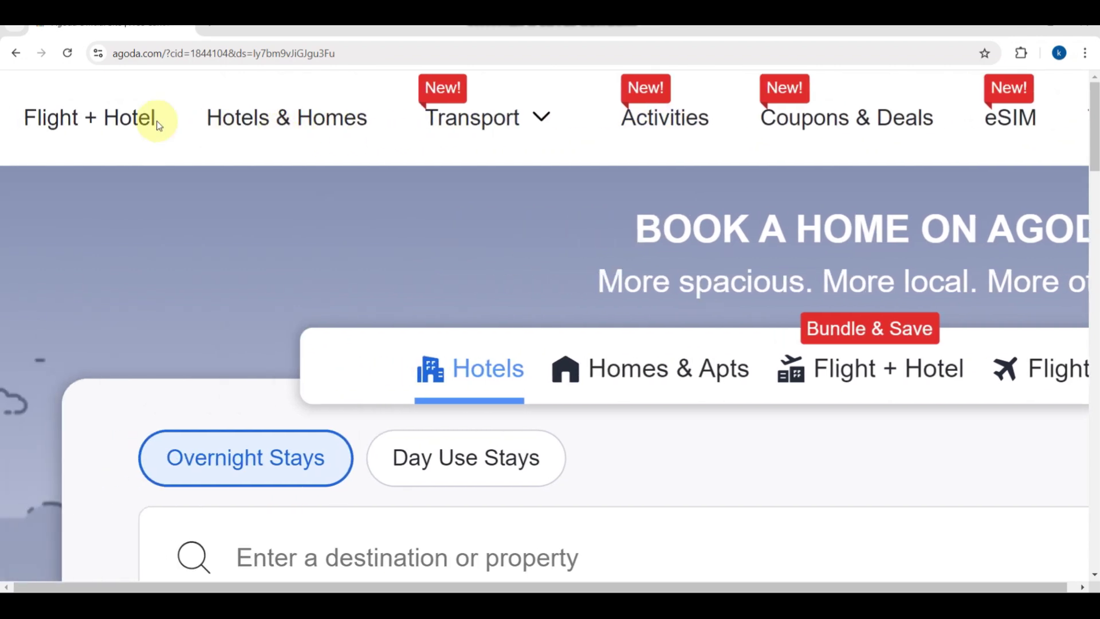
{"action": "scroll", "coordinate": [430, 115], "scroll_direction": "right", "scroll_amount": 3}
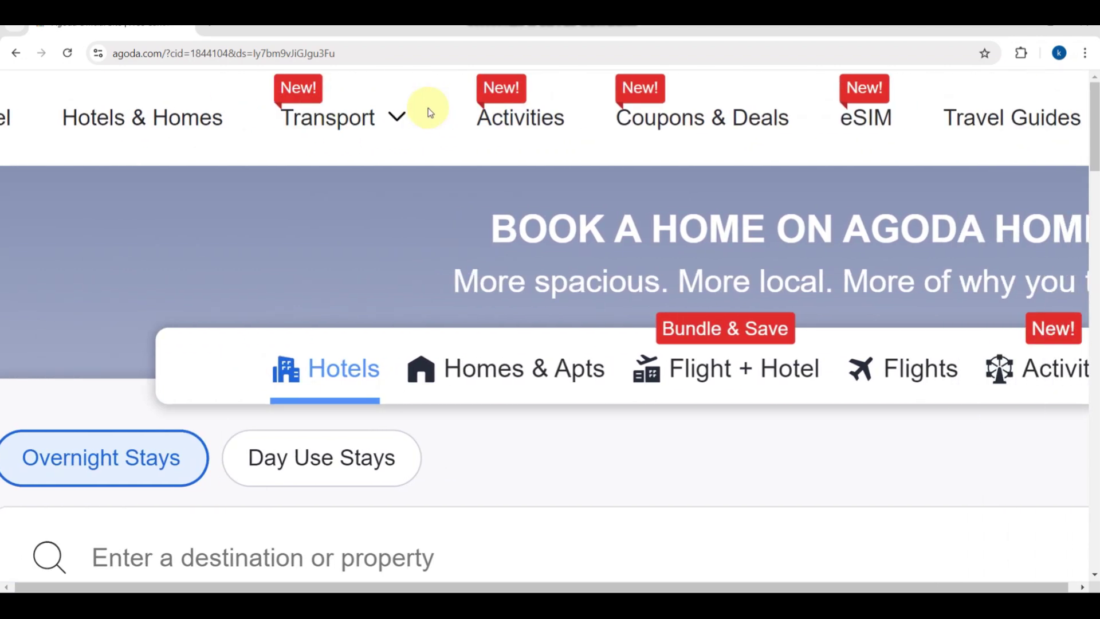
{"action": "scroll", "coordinate": [543, 118], "scroll_direction": "right", "scroll_amount": 2}
{"action": "scroll", "coordinate": [543, 119], "scroll_direction": "right", "scroll_amount": 6}
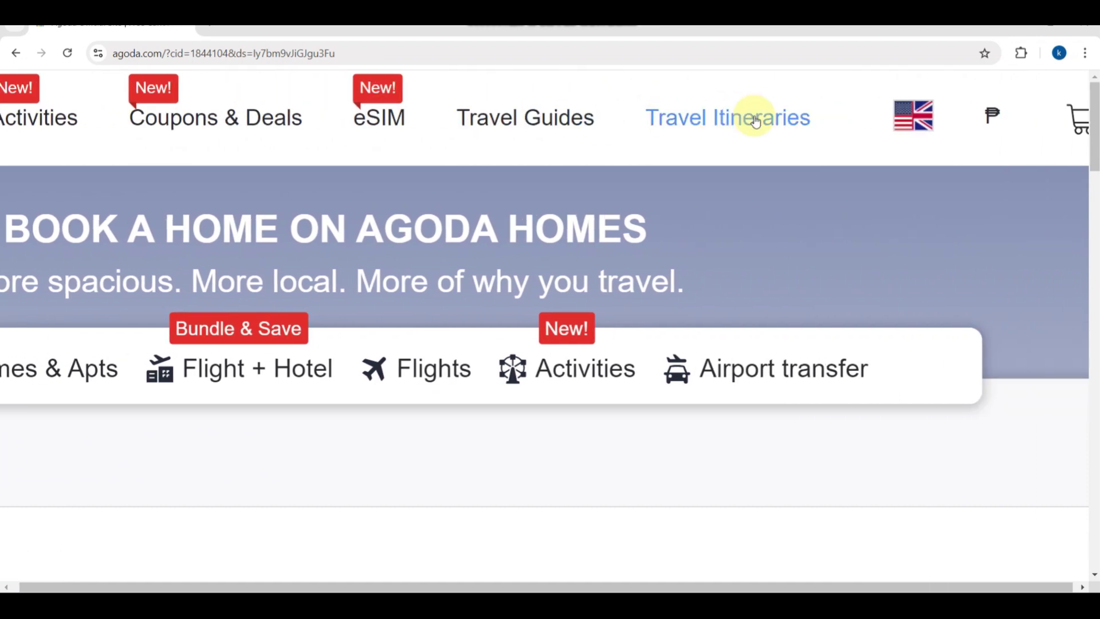
{"action": "scroll", "coordinate": [750, 116], "scroll_direction": "right", "scroll_amount": 4}
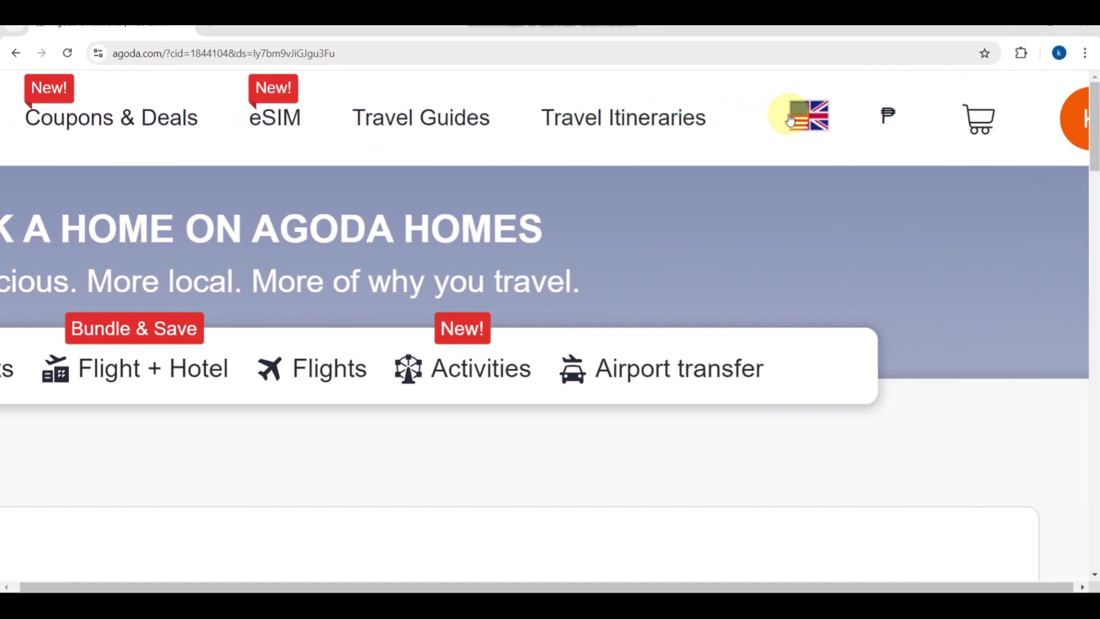
{"action": "key", "text": "ctrl+0"}
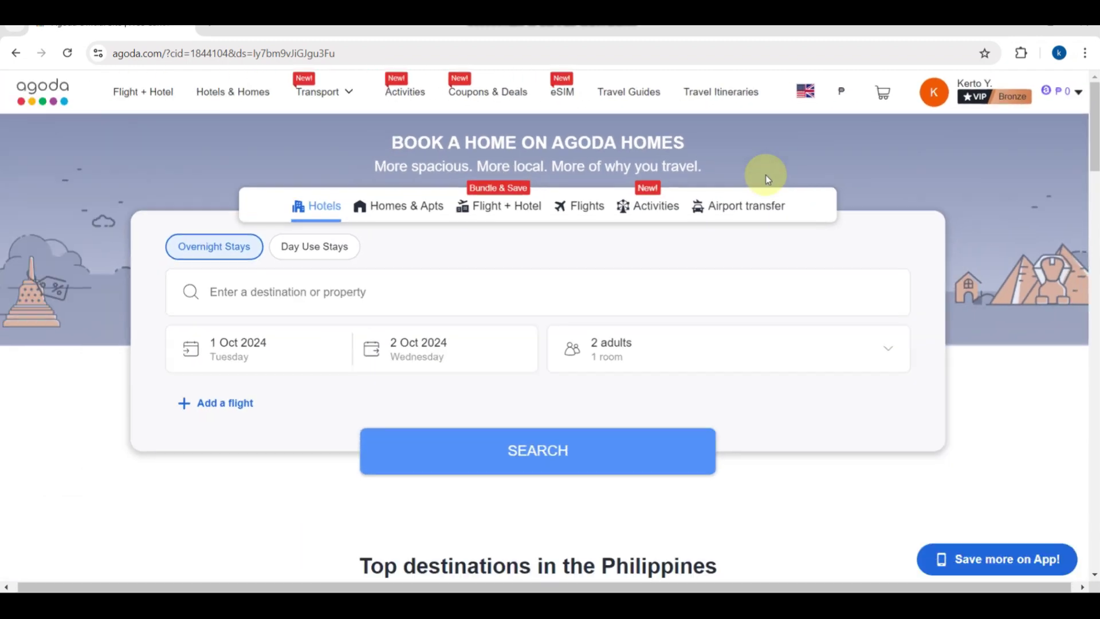
{"action": "scroll", "coordinate": [710, 216], "scroll_direction": "down", "scroll_amount": 2}
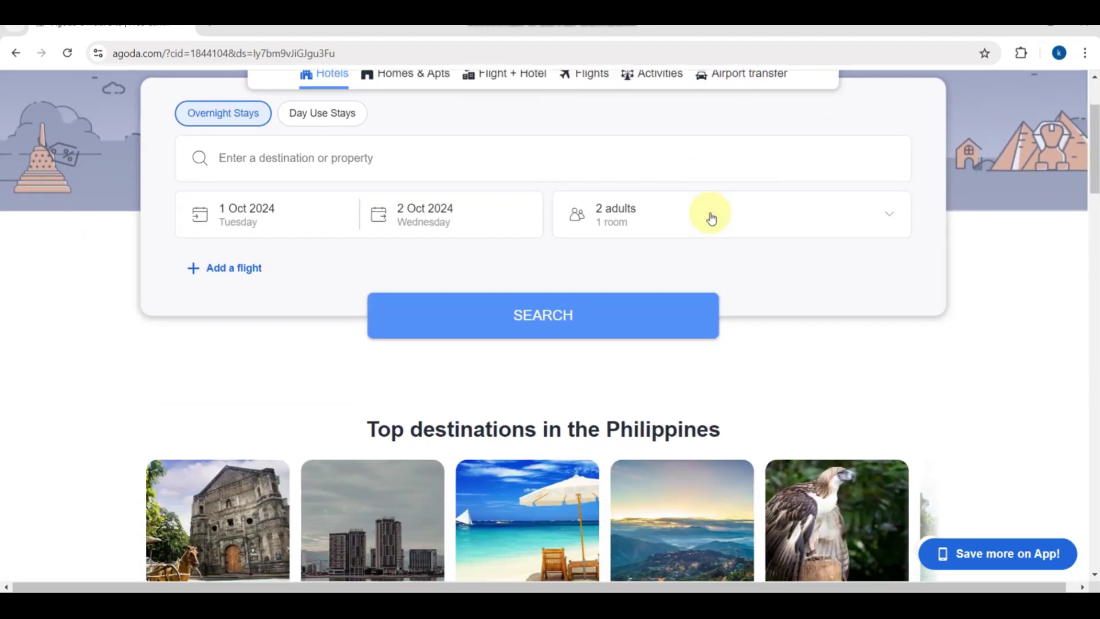
{"action": "scroll", "coordinate": [710, 217], "scroll_direction": "down", "scroll_amount": 3}
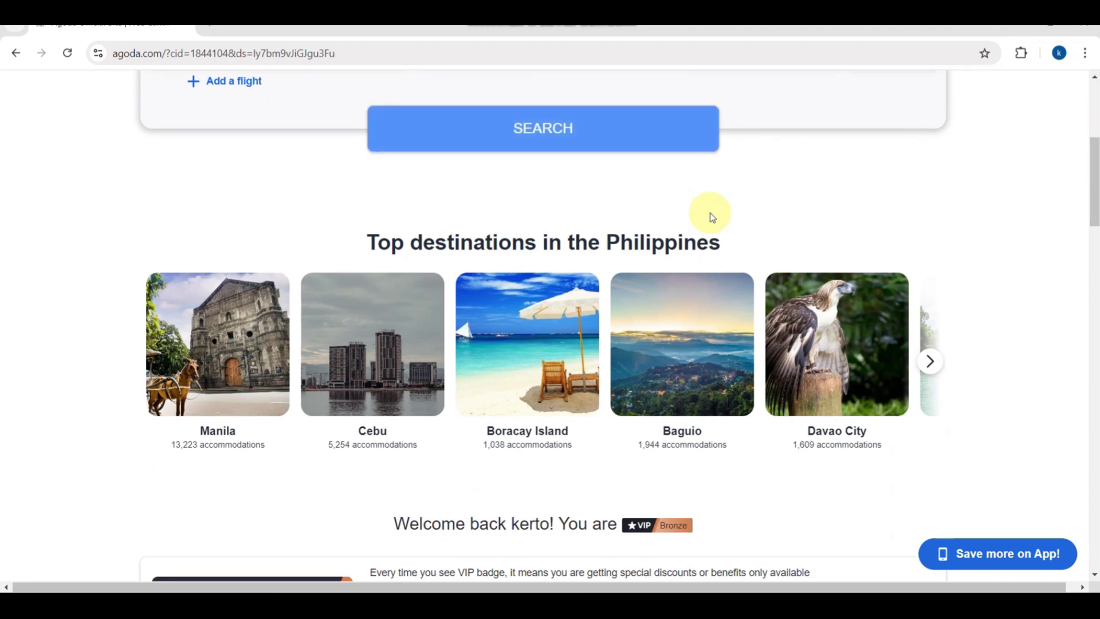
{"action": "scroll", "coordinate": [709, 216], "scroll_direction": "down", "scroll_amount": 1}
{"action": "scroll", "coordinate": [642, 365], "scroll_direction": "down", "scroll_amount": 2}
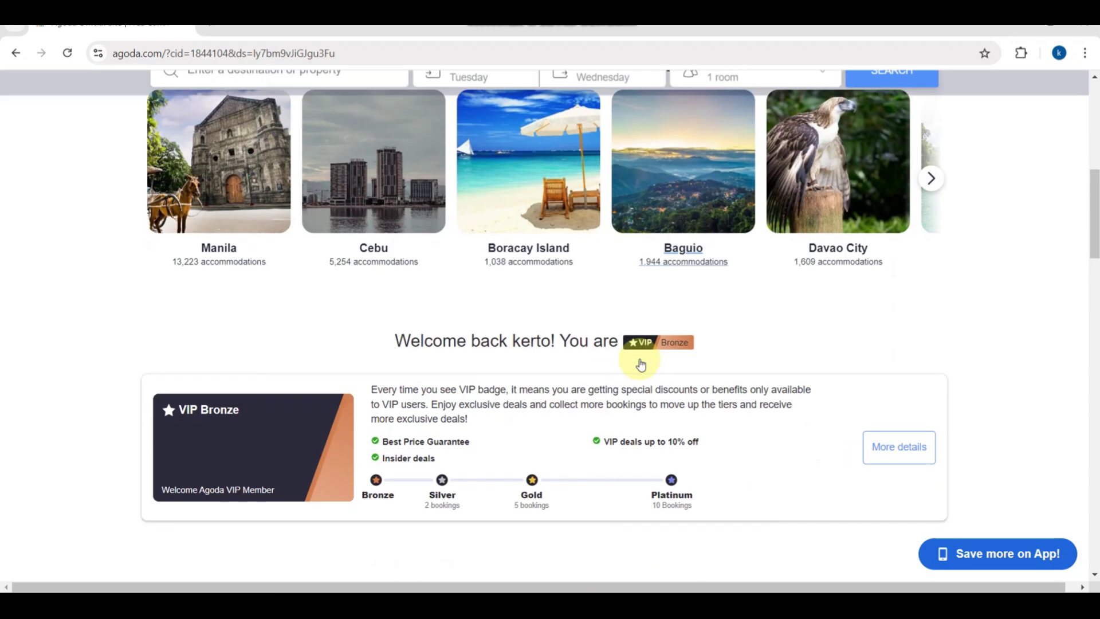
{"action": "scroll", "coordinate": [641, 364], "scroll_direction": "down", "scroll_amount": 1}
{"action": "scroll", "coordinate": [640, 364], "scroll_direction": "down", "scroll_amount": 1}
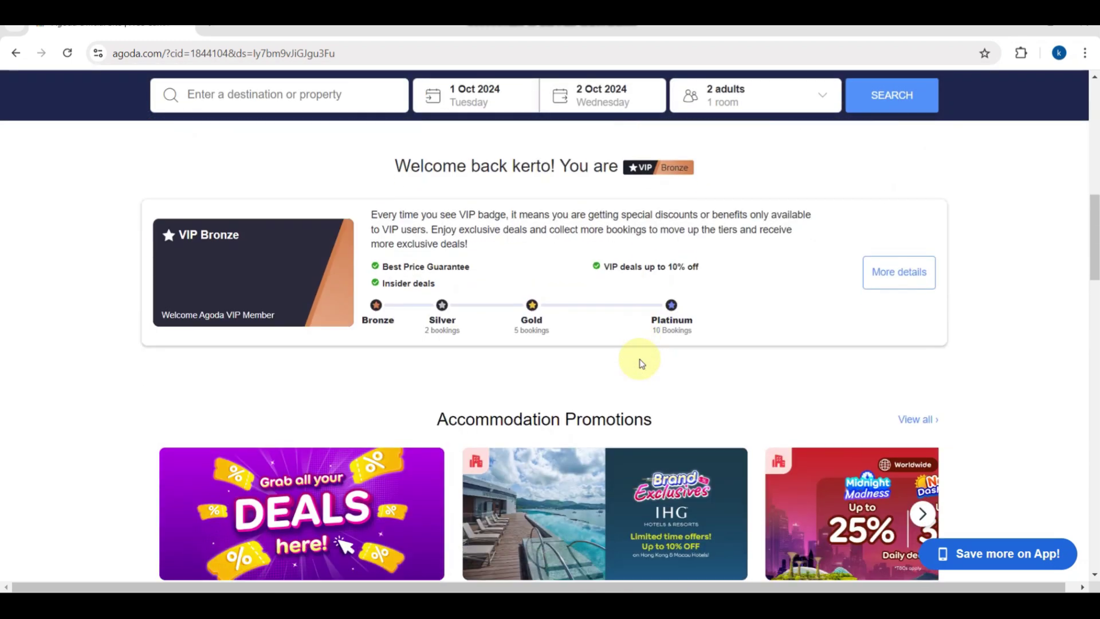
{"action": "scroll", "coordinate": [634, 407], "scroll_direction": "down", "scroll_amount": 1}
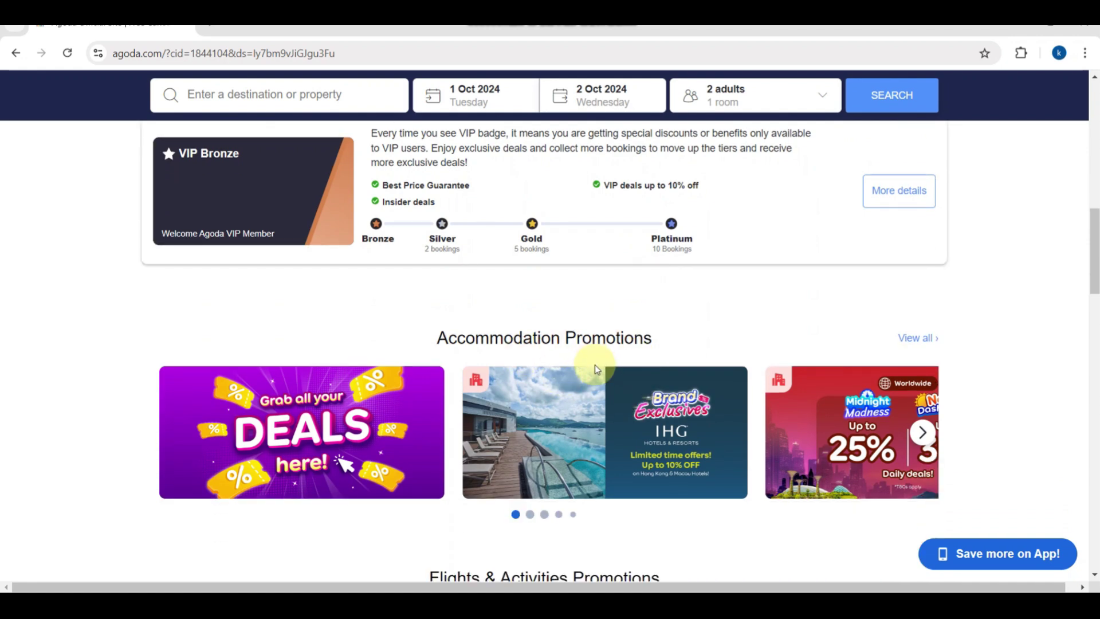
{"action": "scroll", "coordinate": [595, 365], "scroll_direction": "down", "scroll_amount": 3}
{"action": "scroll", "coordinate": [595, 367], "scroll_direction": "down", "scroll_amount": 4}
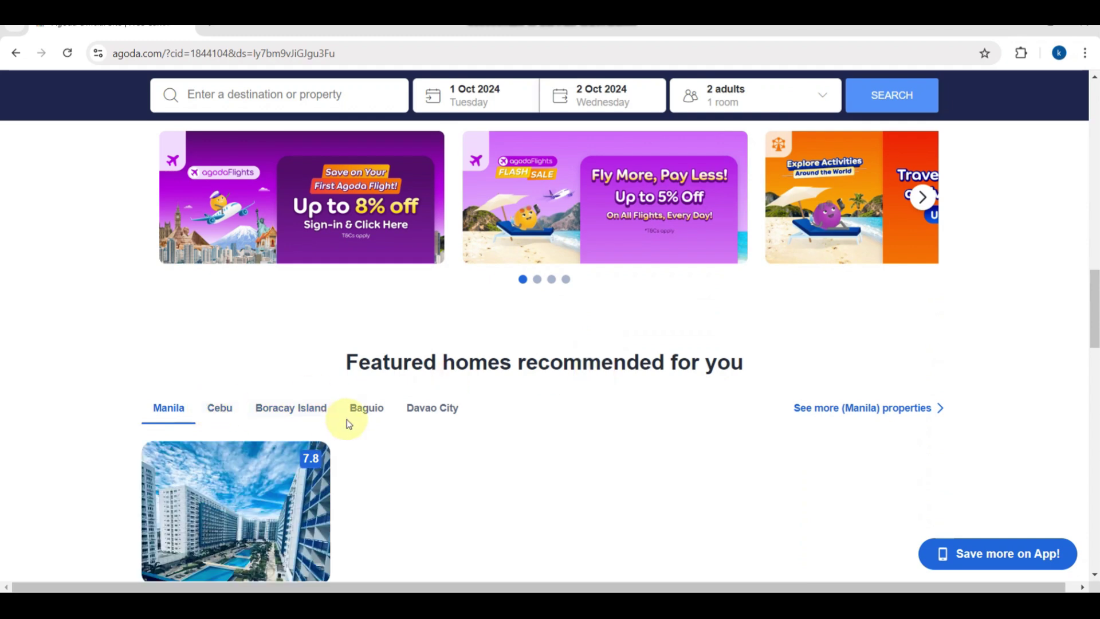
{"action": "scroll", "coordinate": [348, 422], "scroll_direction": "down", "scroll_amount": 5}
{"action": "scroll", "coordinate": [347, 424], "scroll_direction": "down", "scroll_amount": 9}
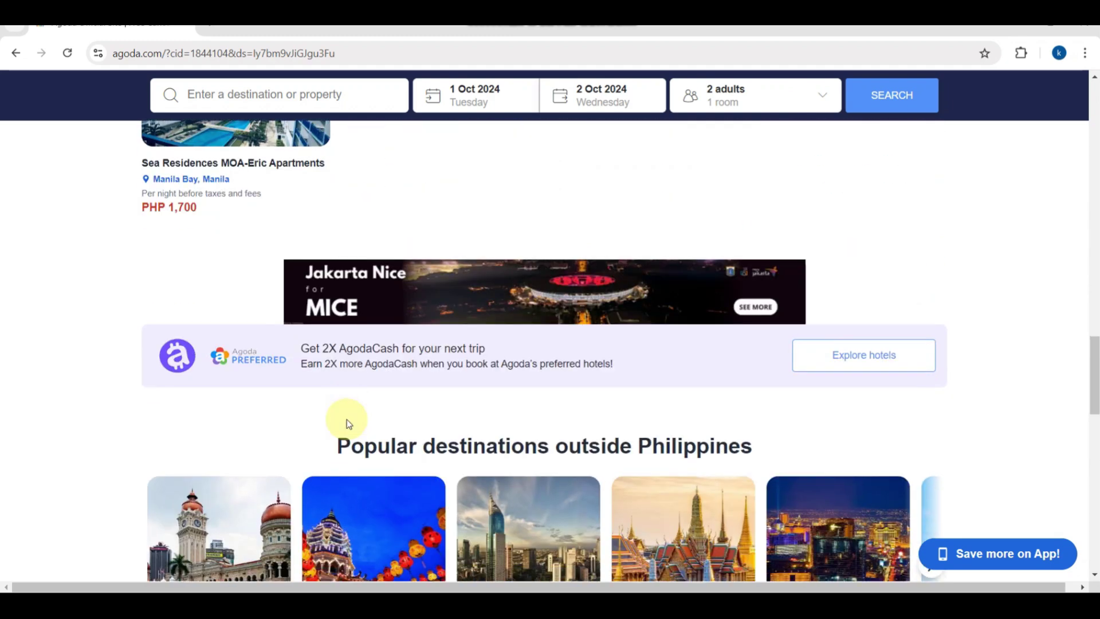
{"action": "scroll", "coordinate": [345, 419], "scroll_direction": "down", "scroll_amount": 1}
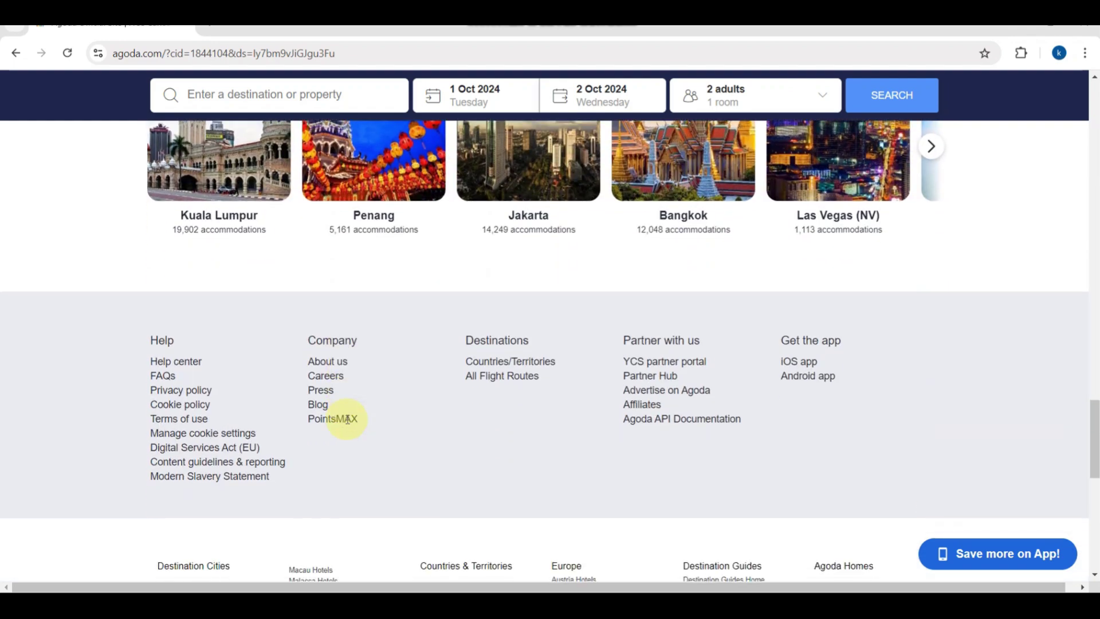
{"action": "scroll", "coordinate": [346, 421], "scroll_direction": "up", "scroll_amount": 20}
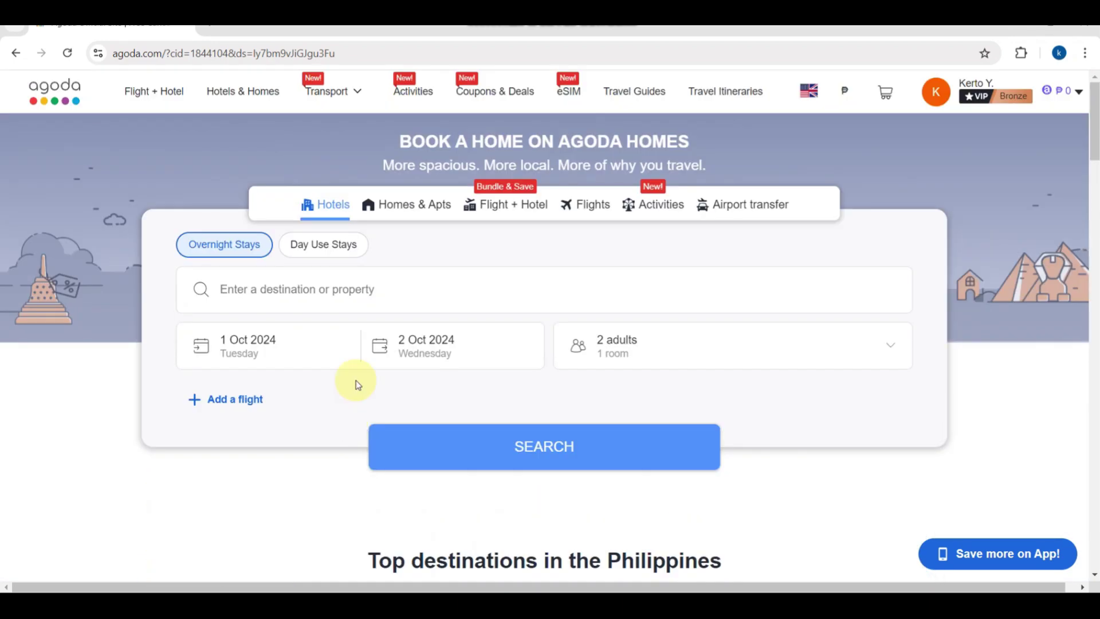
Switch to flight search, settle on a one-way trip, and leave Direct only unchecked.
{"action": "left_click", "coordinate": [567, 211]}
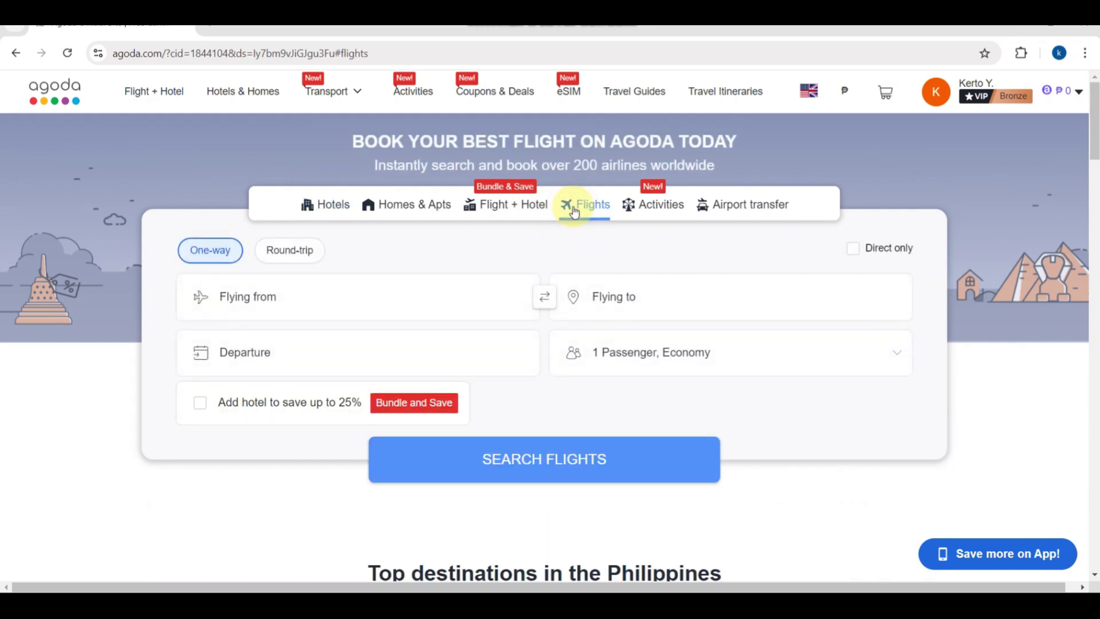
{"action": "left_click", "coordinate": [305, 255]}
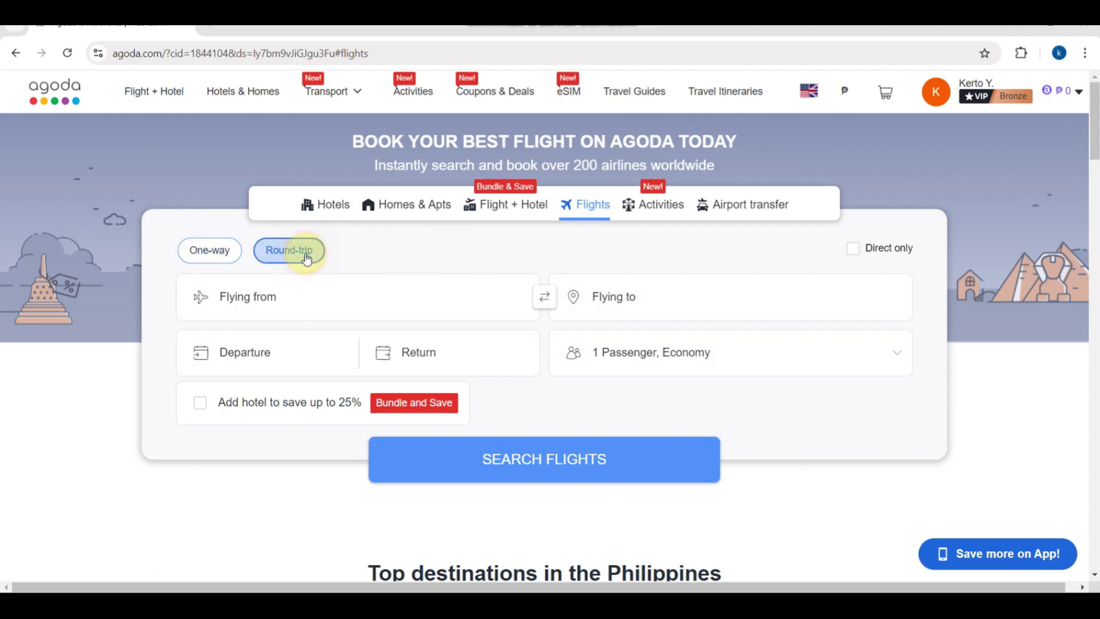
{"action": "left_click", "coordinate": [235, 259]}
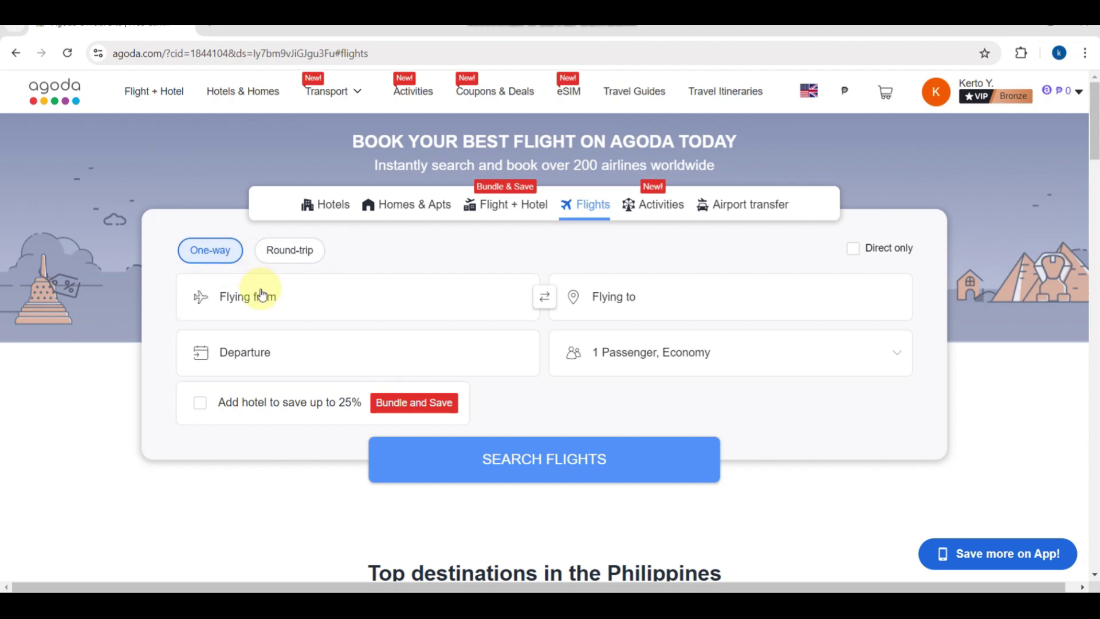
{"action": "scroll", "coordinate": [260, 295], "scroll_direction": "down", "scroll_amount": 1}
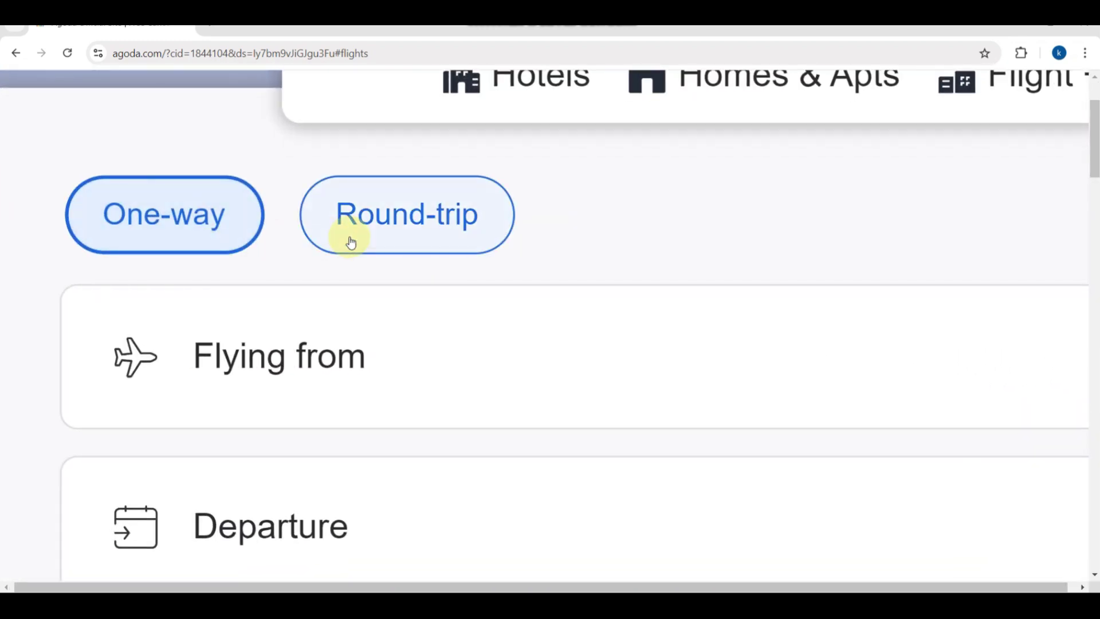
{"action": "left_click", "coordinate": [349, 238]}
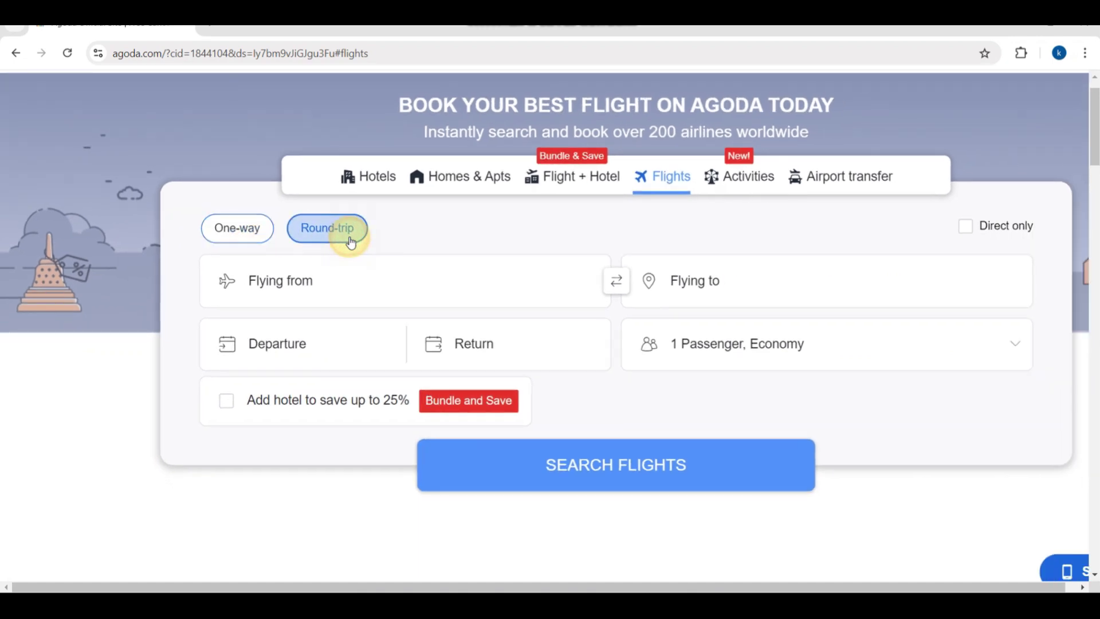
{"action": "left_click", "coordinate": [253, 229]}
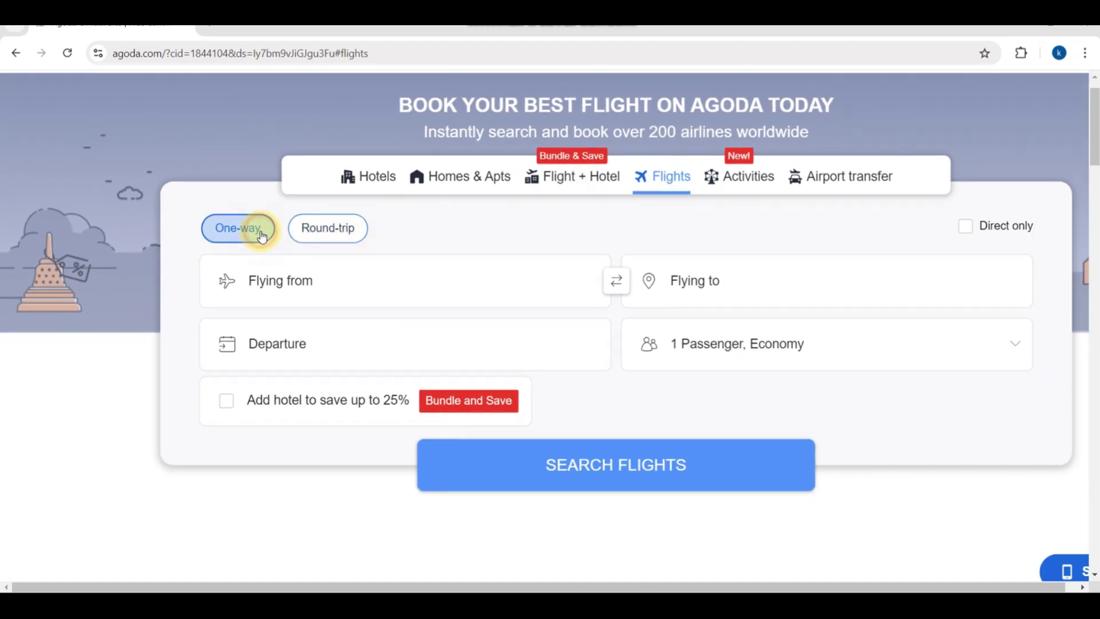
{"action": "left_click", "coordinate": [974, 229]}
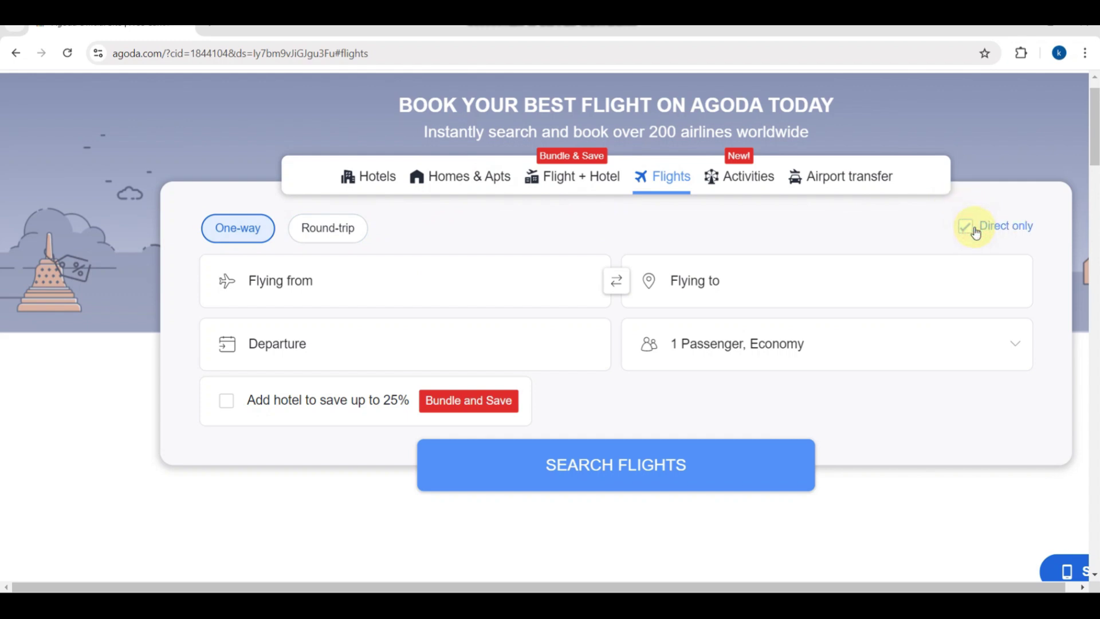
{"action": "left_click", "coordinate": [974, 229]}
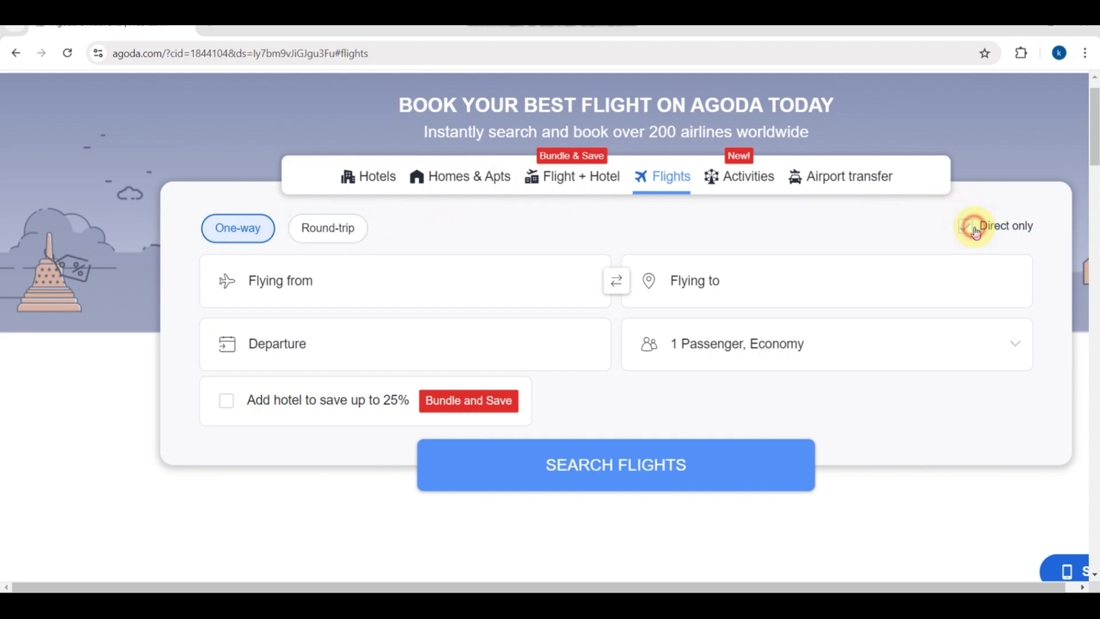
Set origin to Mactan-Cebu International (CEB) and destination to Ninoy Aquino International (MNL).
{"action": "left_click", "coordinate": [364, 290]}
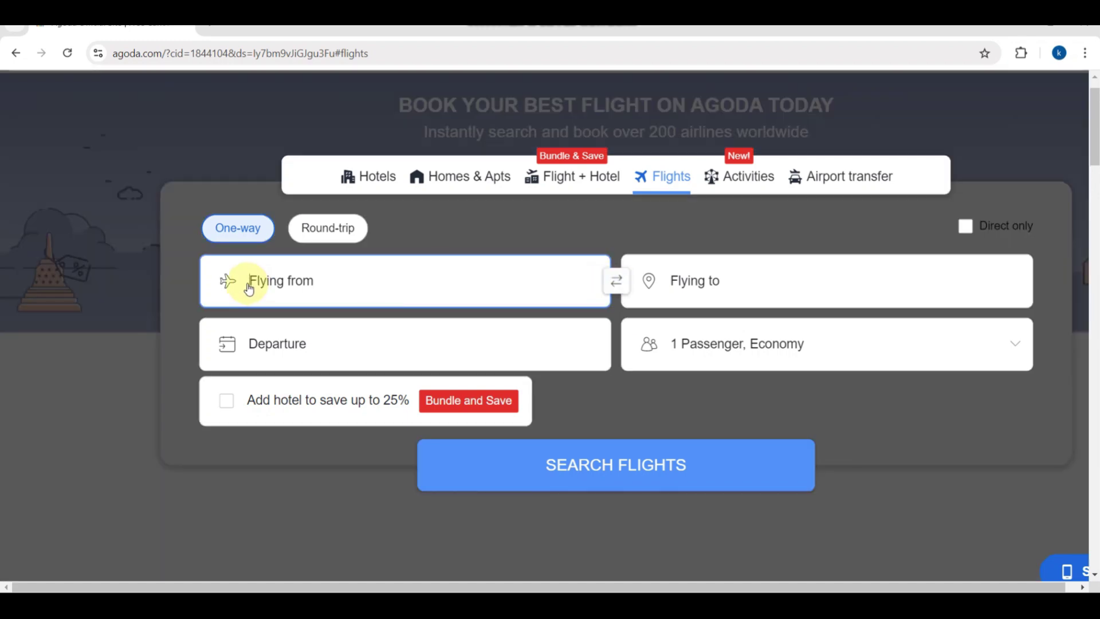
{"action": "type", "text": "d"}
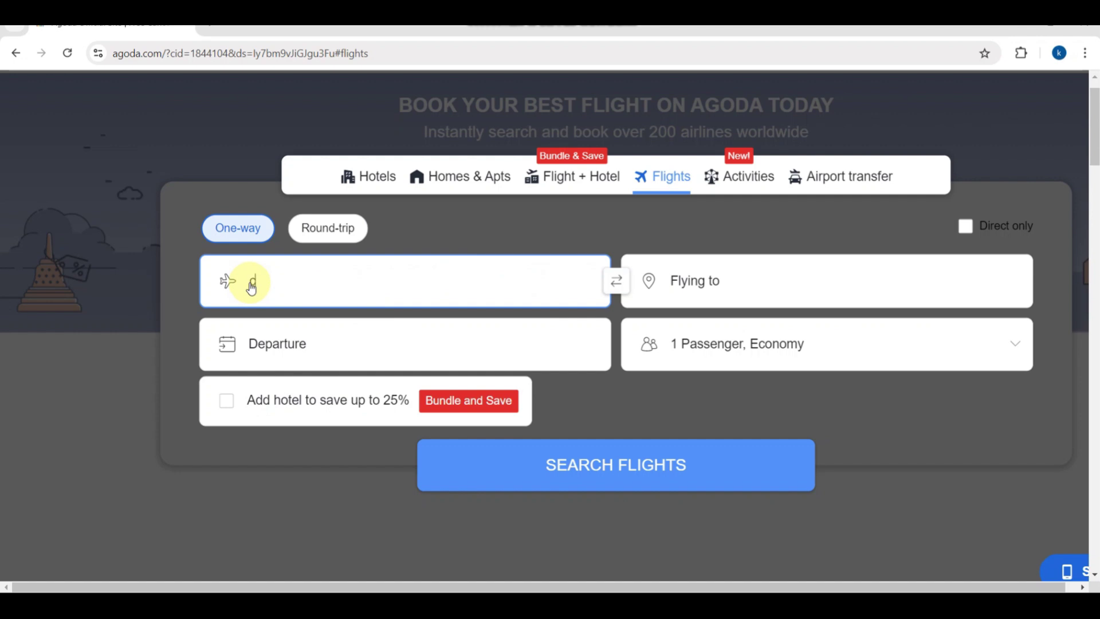
{"action": "type", "text": "e"}
{"action": "scroll", "coordinate": [251, 288], "scroll_direction": "down", "scroll_amount": 1}
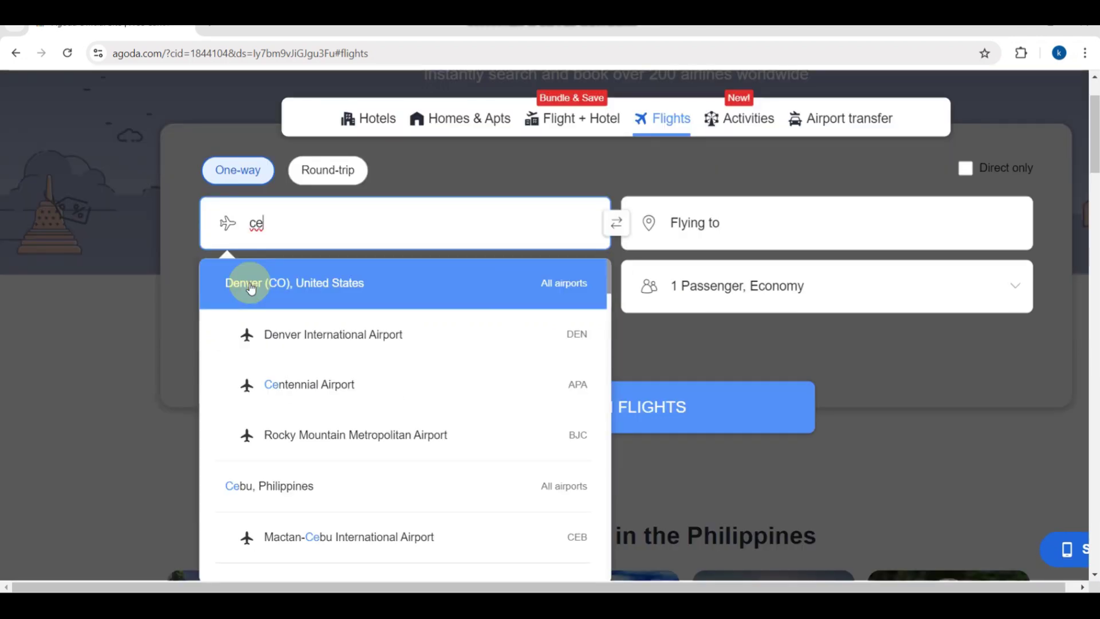
{"action": "type", "text": "bu"}
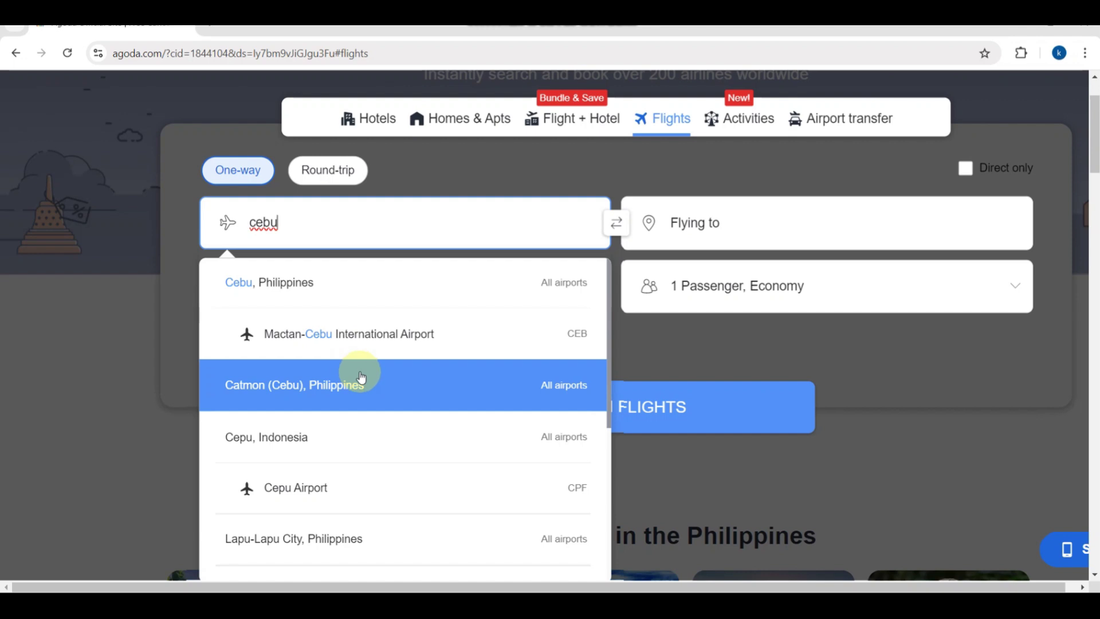
{"action": "left_click", "coordinate": [530, 335]}
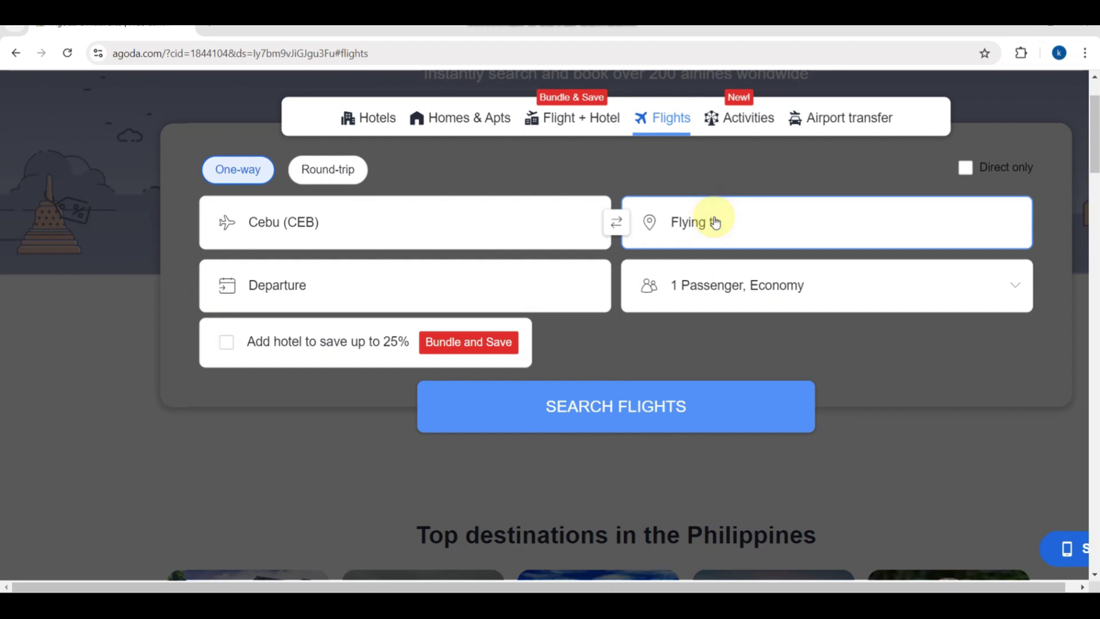
{"action": "type", "text": "man"}
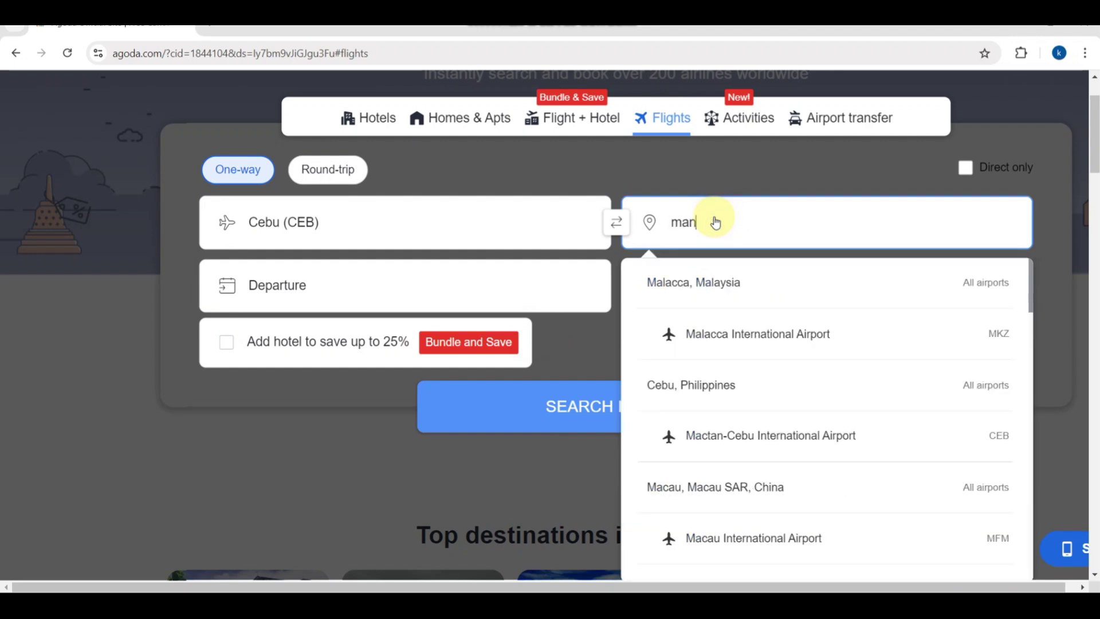
{"action": "type", "text": "i"}
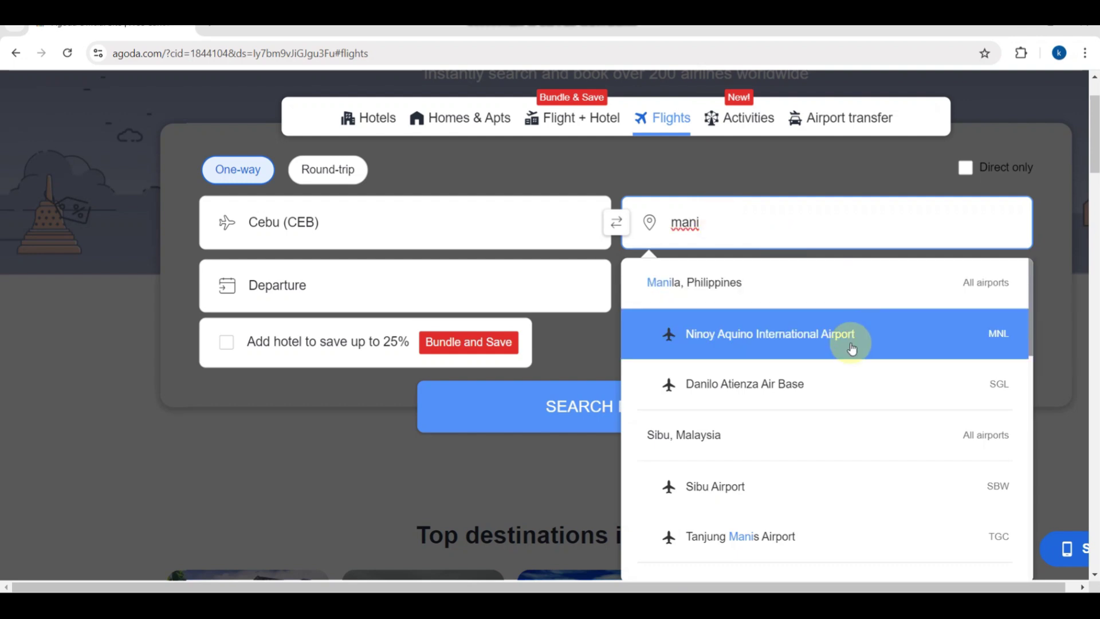
{"action": "left_click", "coordinate": [817, 332]}
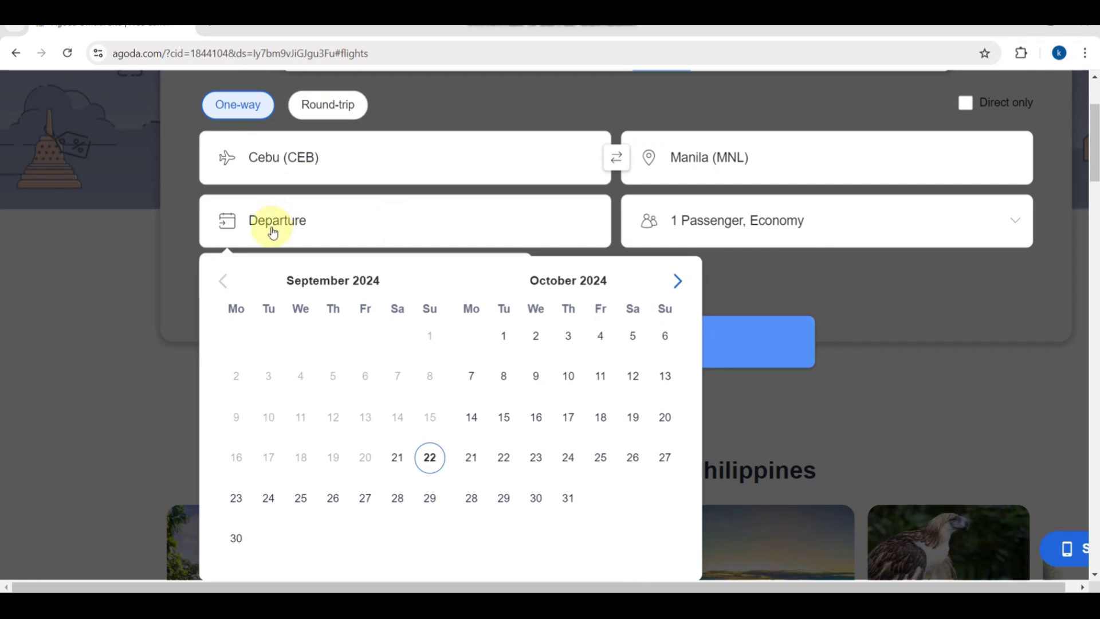
Choose Saturday 19 October 2024 as the departure date.
{"action": "scroll", "coordinate": [273, 232], "scroll_direction": "up", "scroll_amount": 5}
{"action": "scroll", "coordinate": [274, 232], "scroll_direction": "down", "scroll_amount": 5}
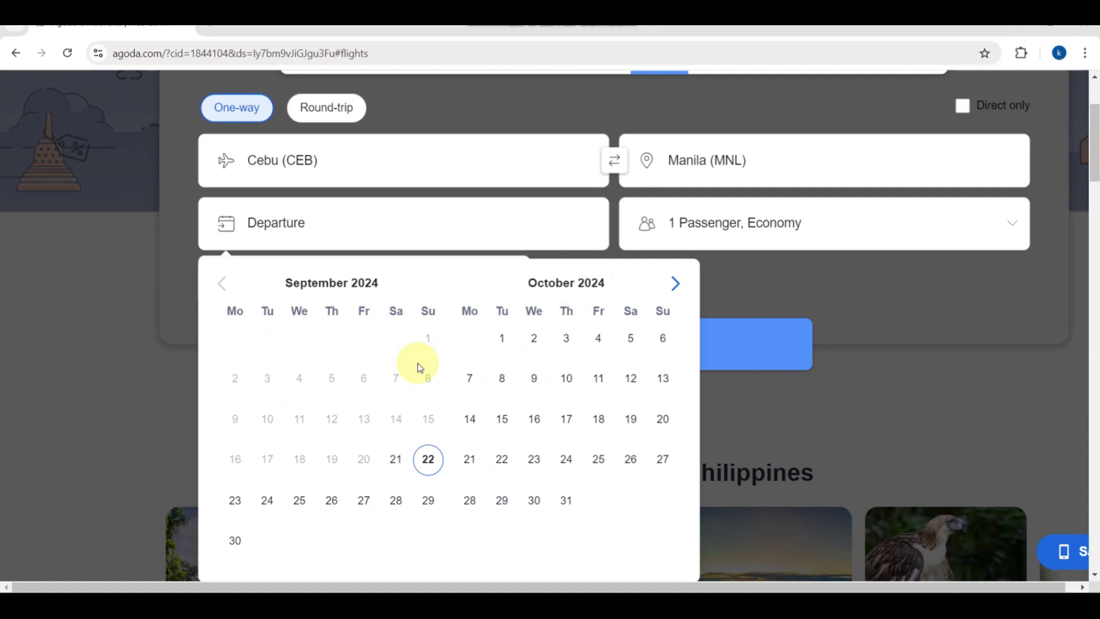
{"action": "scroll", "coordinate": [421, 368], "scroll_direction": "down", "scroll_amount": 2}
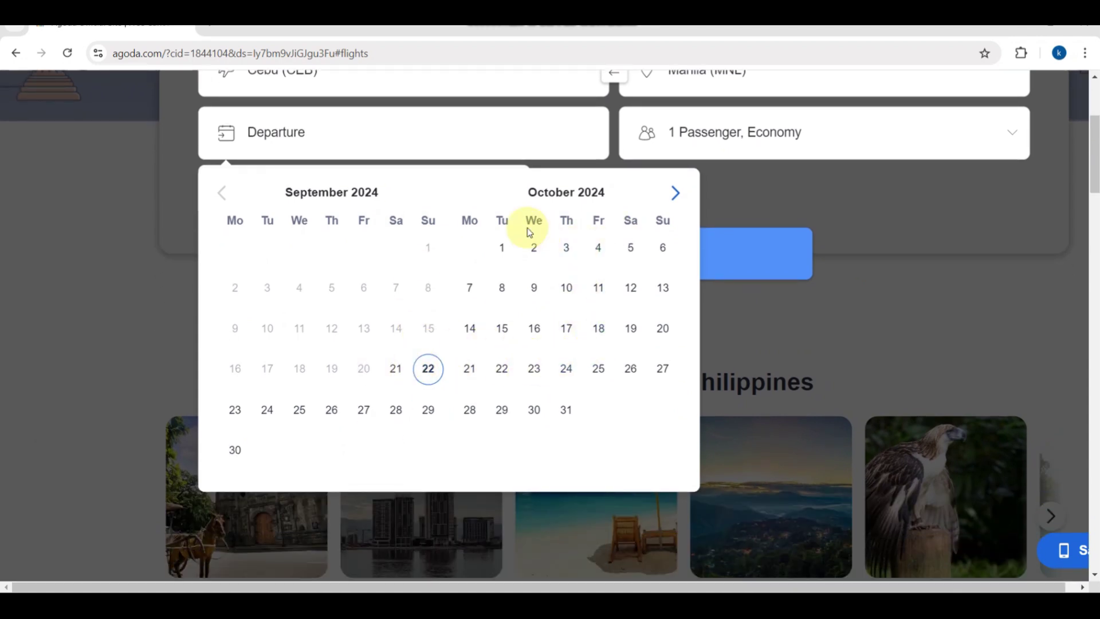
{"action": "left_click", "coordinate": [631, 329]}
{"action": "scroll", "coordinate": [579, 310], "scroll_direction": "up", "scroll_amount": 2}
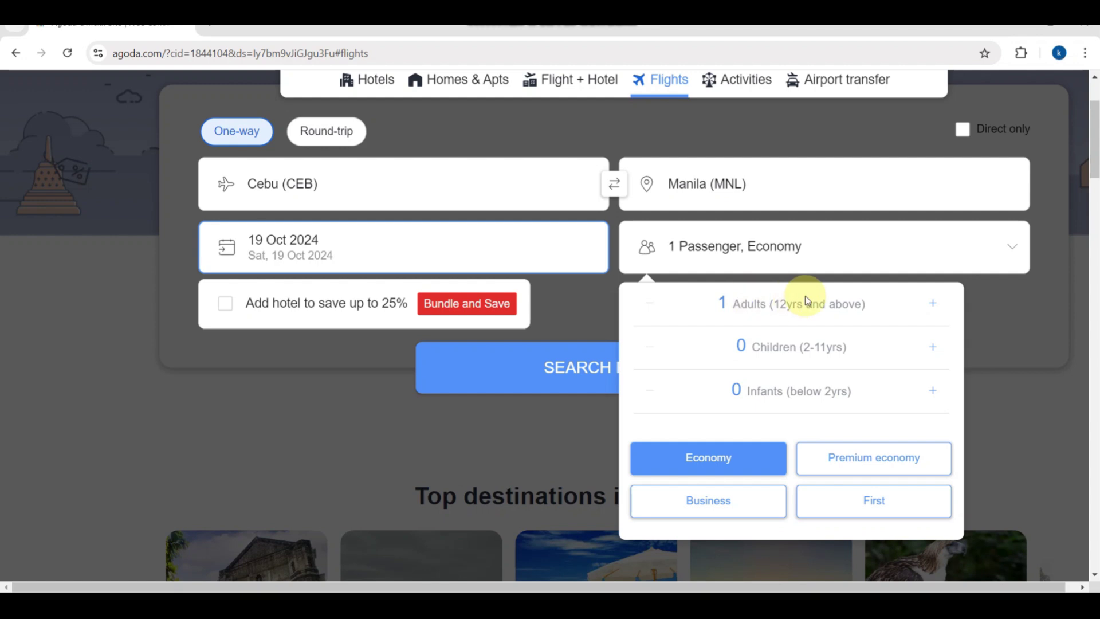
Raise the adult passengers to three, then bring them back to one.
{"action": "left_click", "coordinate": [934, 304]}
{"action": "left_click", "coordinate": [933, 303]}
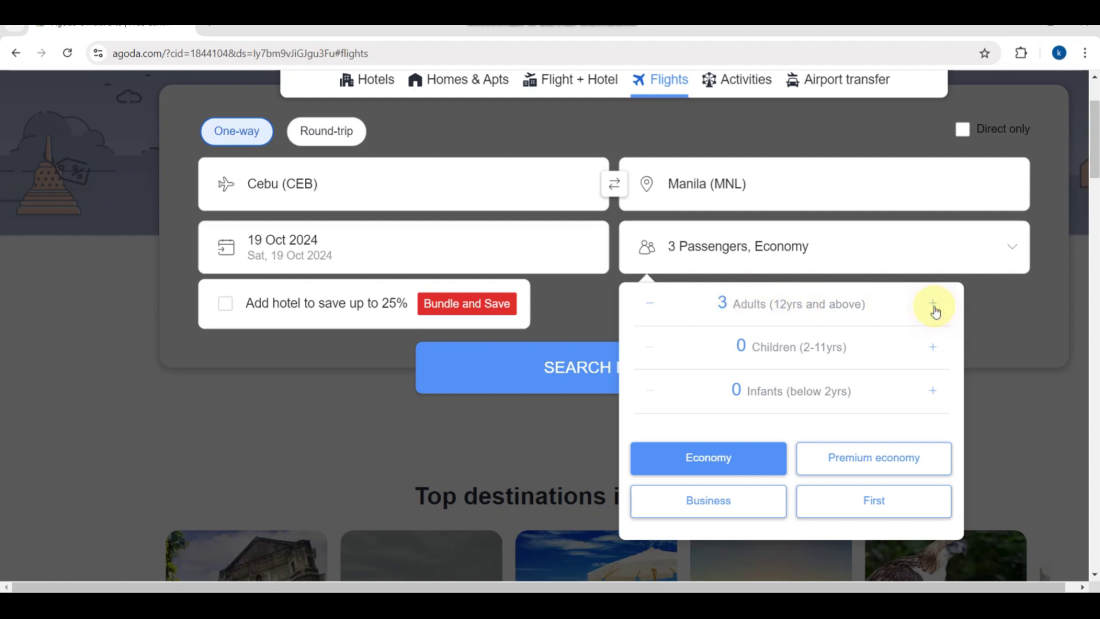
{"action": "left_click", "coordinate": [654, 302]}
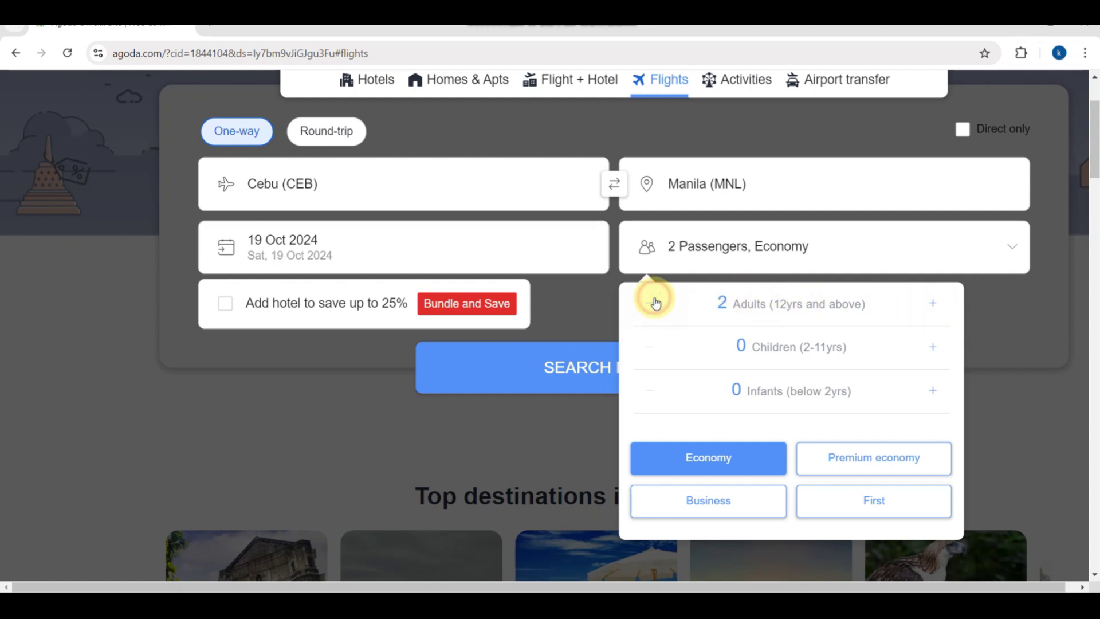
{"action": "left_click", "coordinate": [654, 302]}
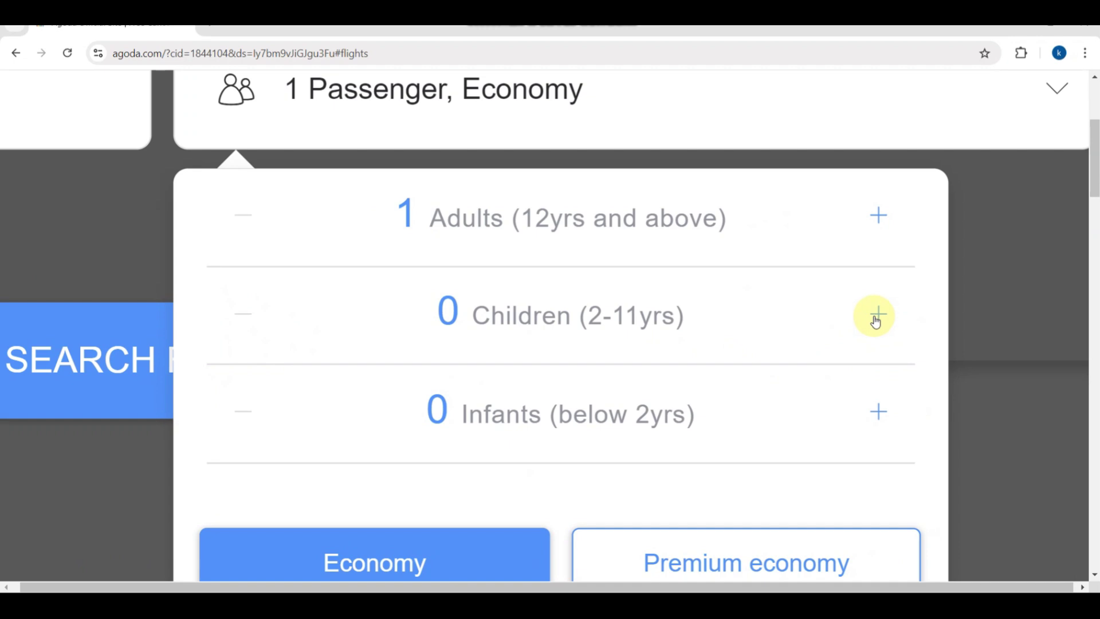
Try Premium economy, First and Business cabins, then keep Economy and close the panel.
{"action": "scroll", "coordinate": [874, 317], "scroll_direction": "down", "scroll_amount": 1}
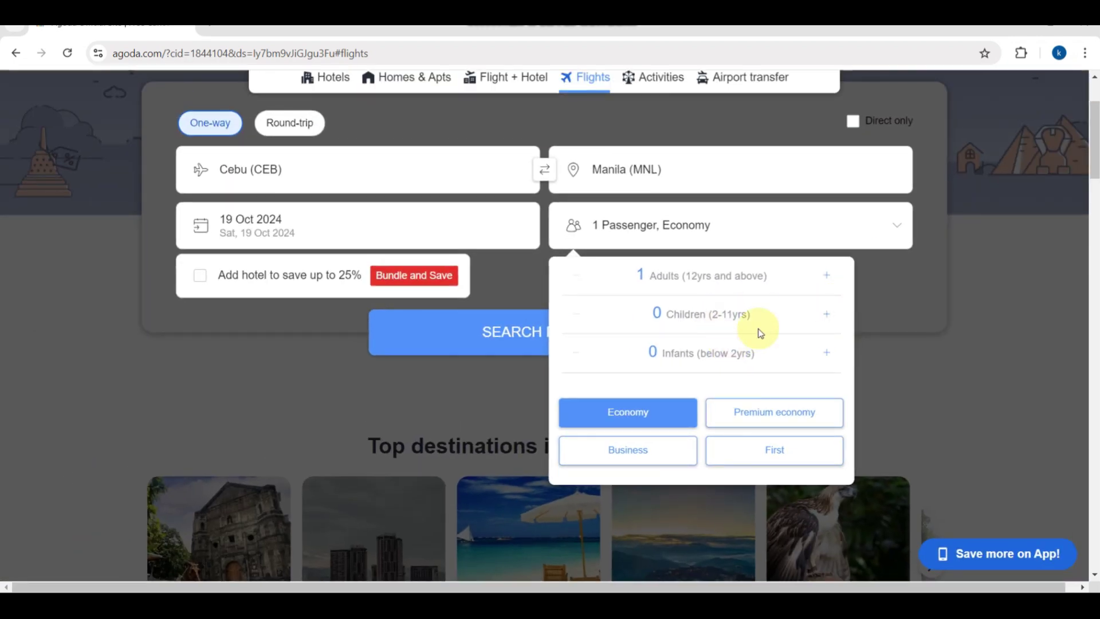
{"action": "scroll", "coordinate": [762, 335], "scroll_direction": "up", "scroll_amount": 3}
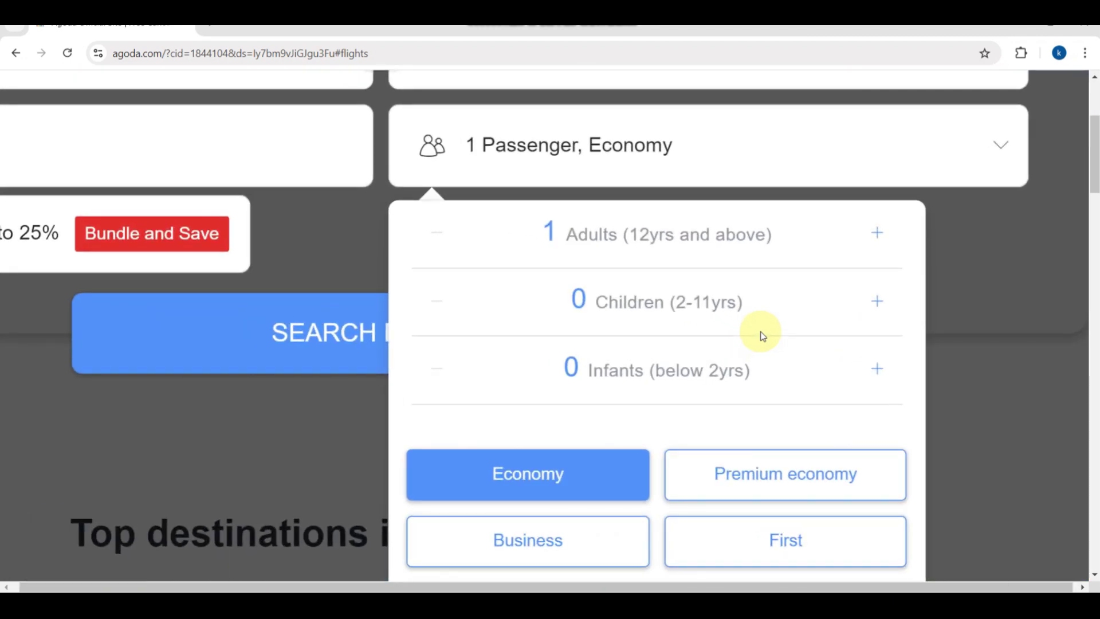
{"action": "scroll", "coordinate": [761, 335], "scroll_direction": "down", "scroll_amount": 1}
{"action": "left_click", "coordinate": [743, 414]}
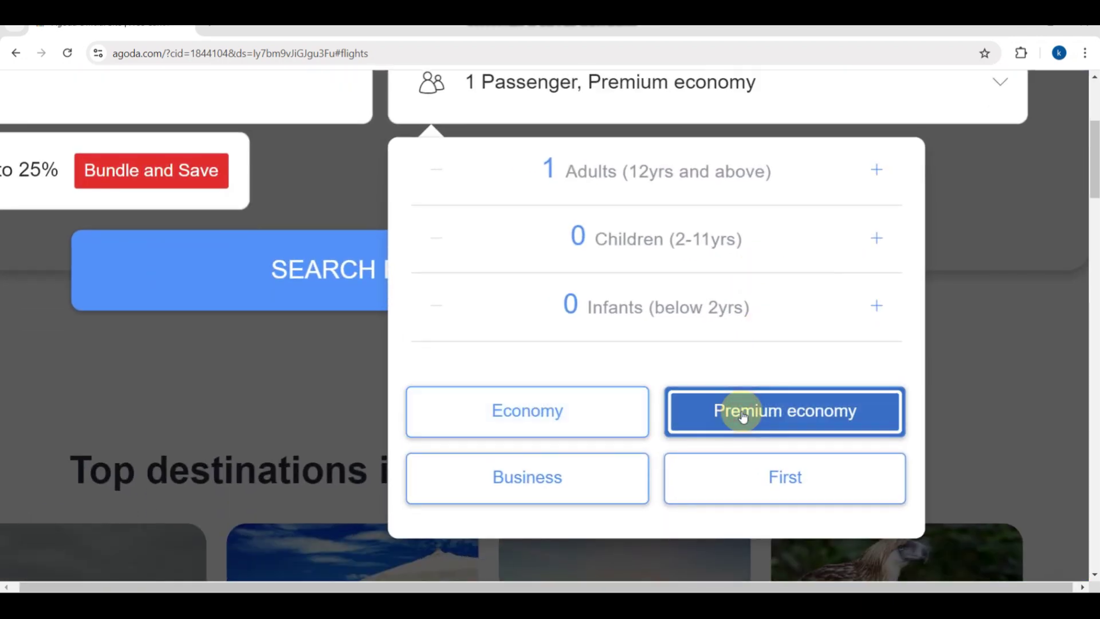
{"action": "left_click", "coordinate": [713, 469]}
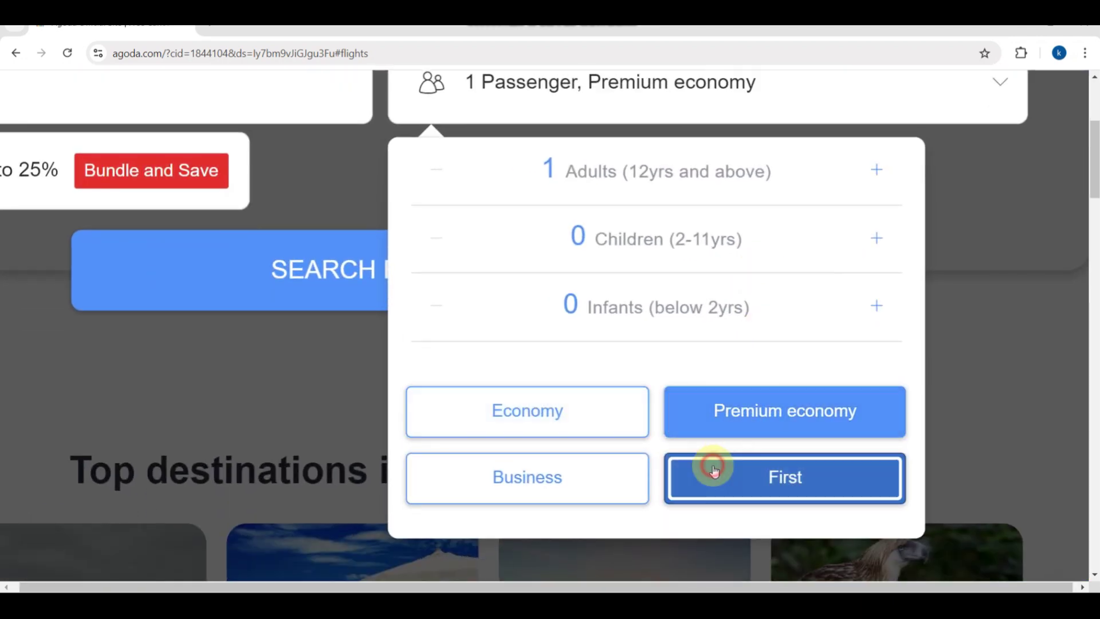
{"action": "left_click", "coordinate": [632, 473]}
{"action": "left_click", "coordinate": [624, 411]}
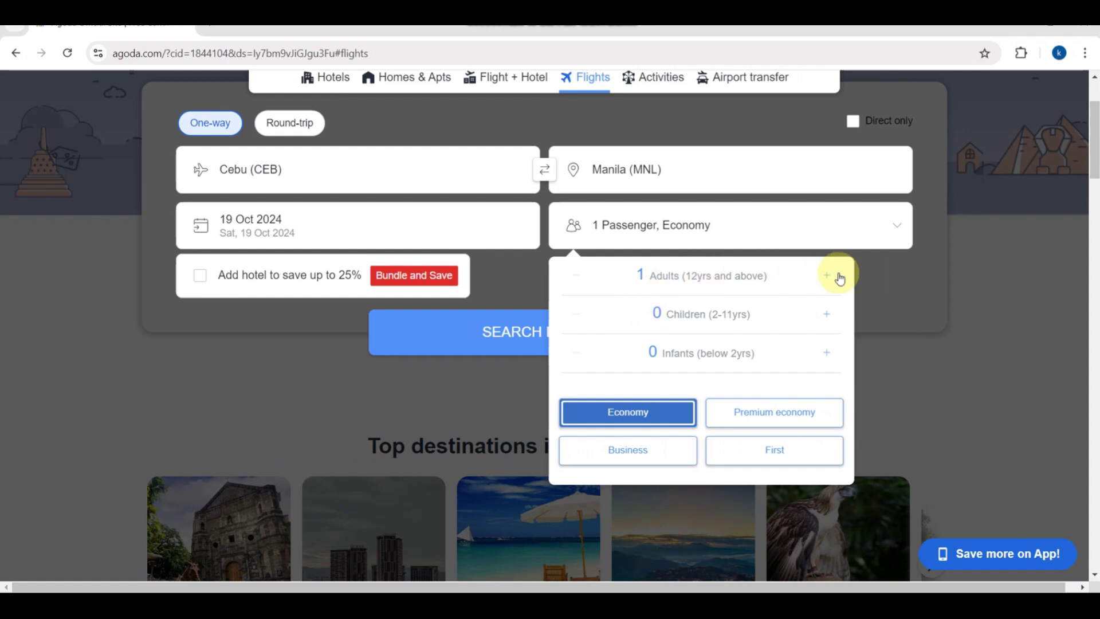
{"action": "left_click", "coordinate": [883, 290]}
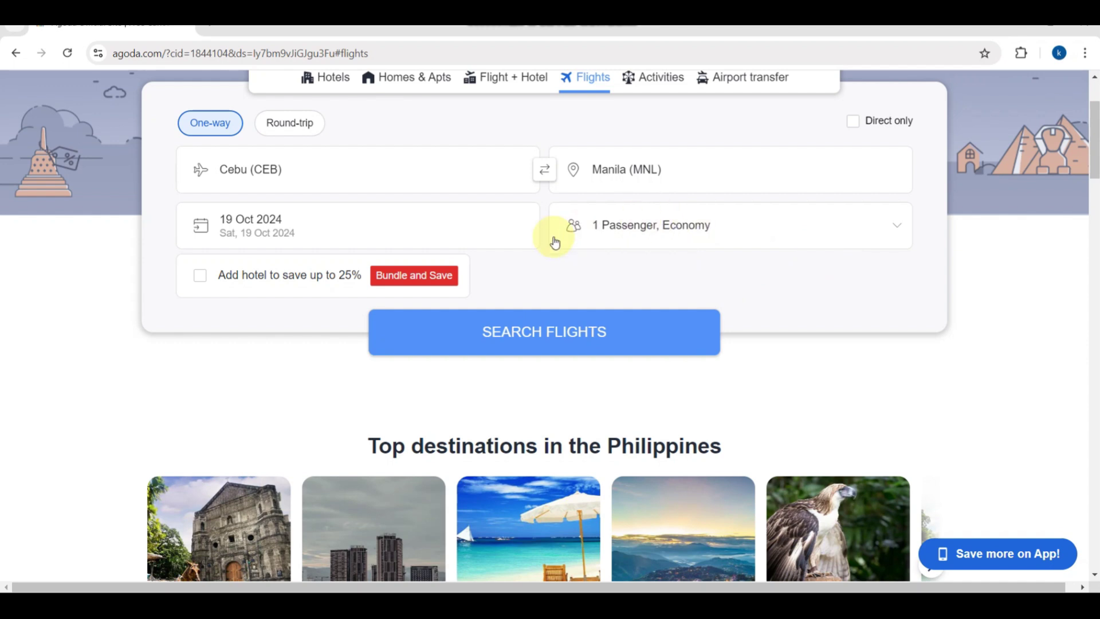
{"action": "scroll", "coordinate": [286, 262], "scroll_direction": "up", "scroll_amount": 5, "text": "ctrl"}
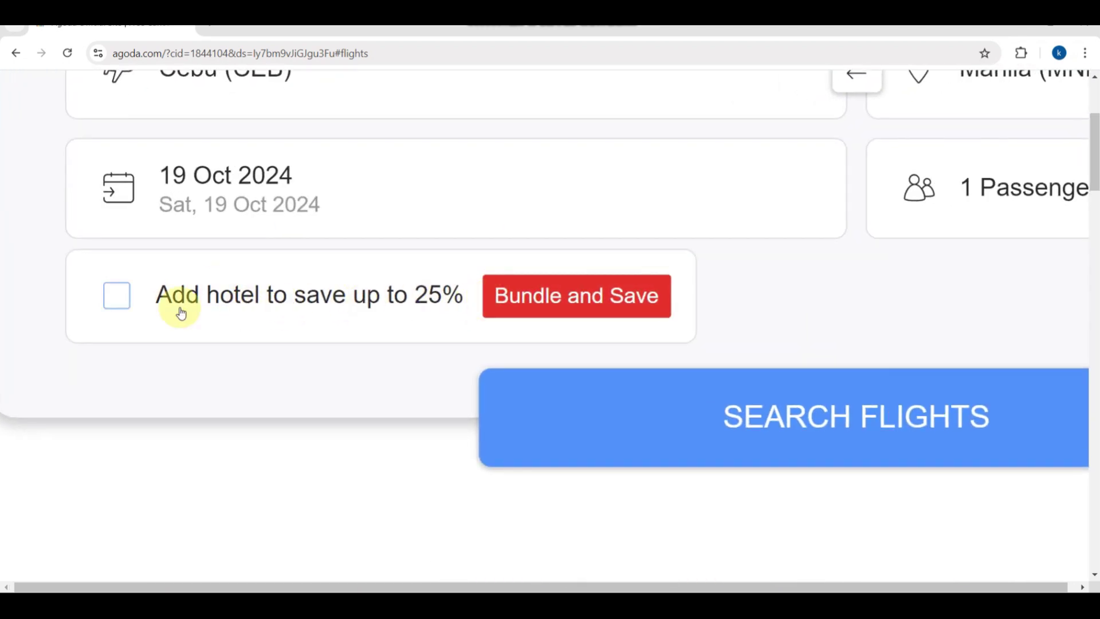
{"action": "scroll", "coordinate": [315, 295], "scroll_direction": "down", "scroll_amount": 5, "text": "ctrl"}
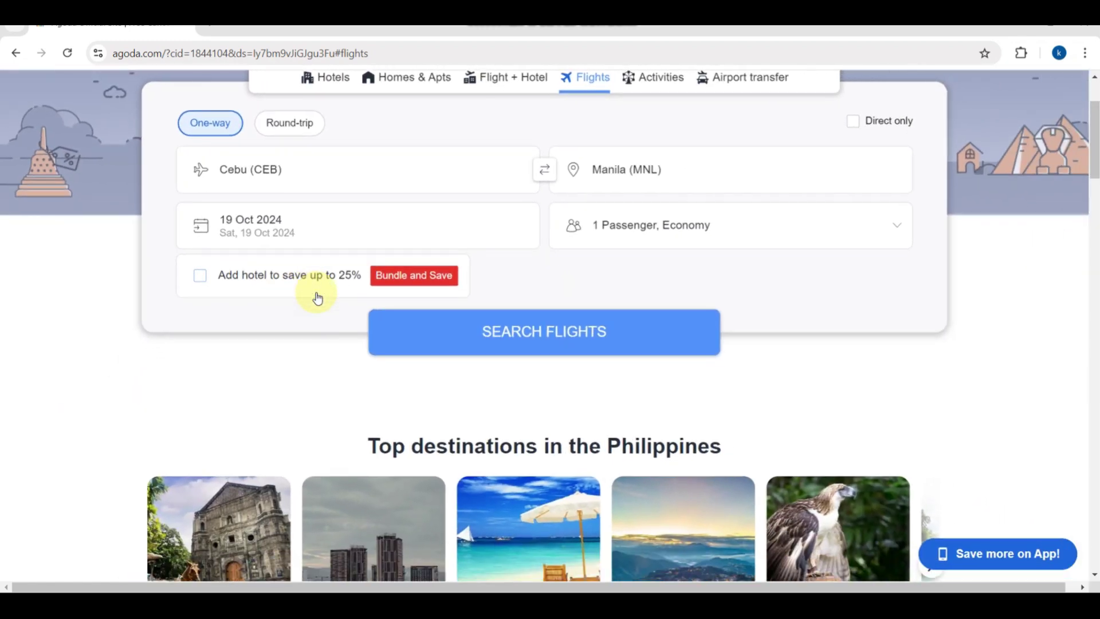
{"action": "scroll", "coordinate": [582, 207], "scroll_direction": "up", "scroll_amount": 1}
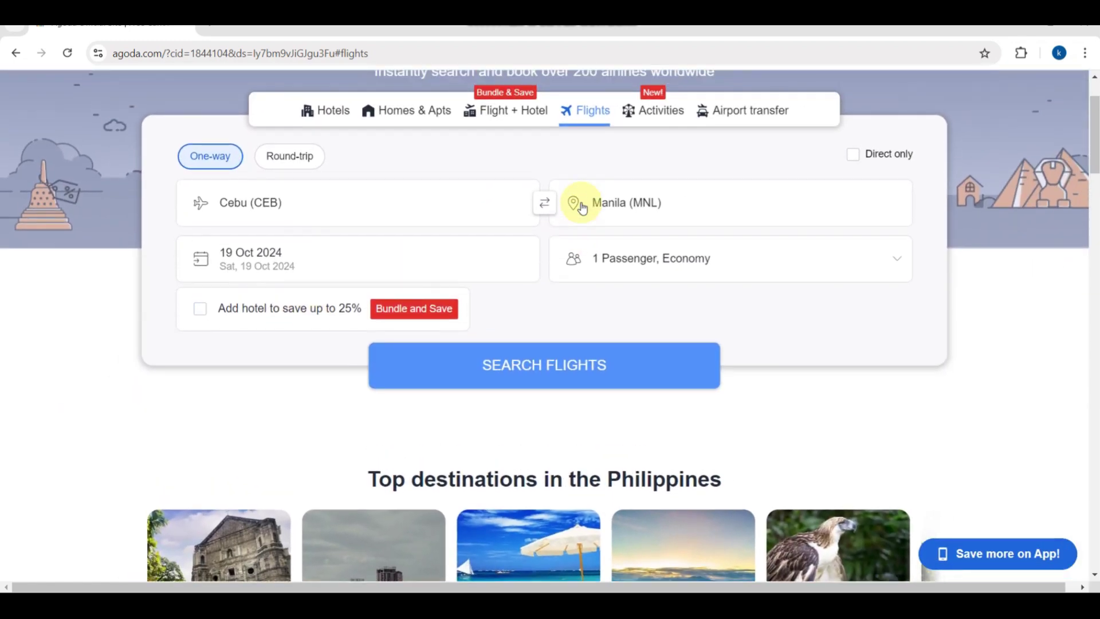
Run the Cebu–Manila search and browse the results and filters, led by ₱1,111 AirAsia fares.
{"action": "left_click", "coordinate": [564, 368]}
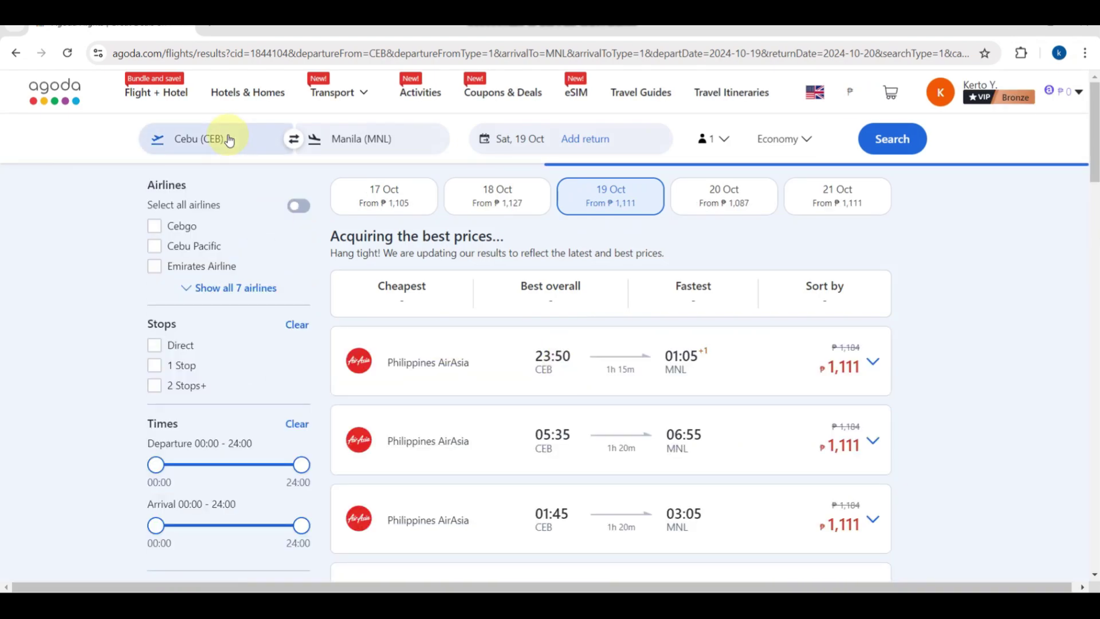
{"action": "scroll", "coordinate": [184, 209], "scroll_direction": "up", "scroll_amount": 5}
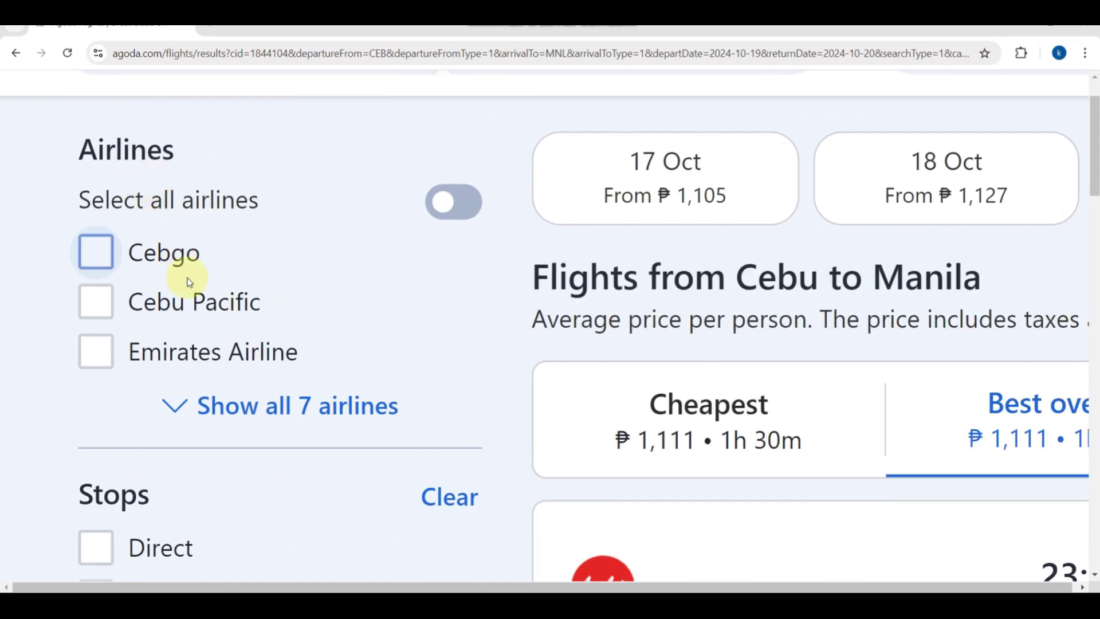
{"action": "scroll", "coordinate": [167, 332], "scroll_direction": "down", "scroll_amount": 3}
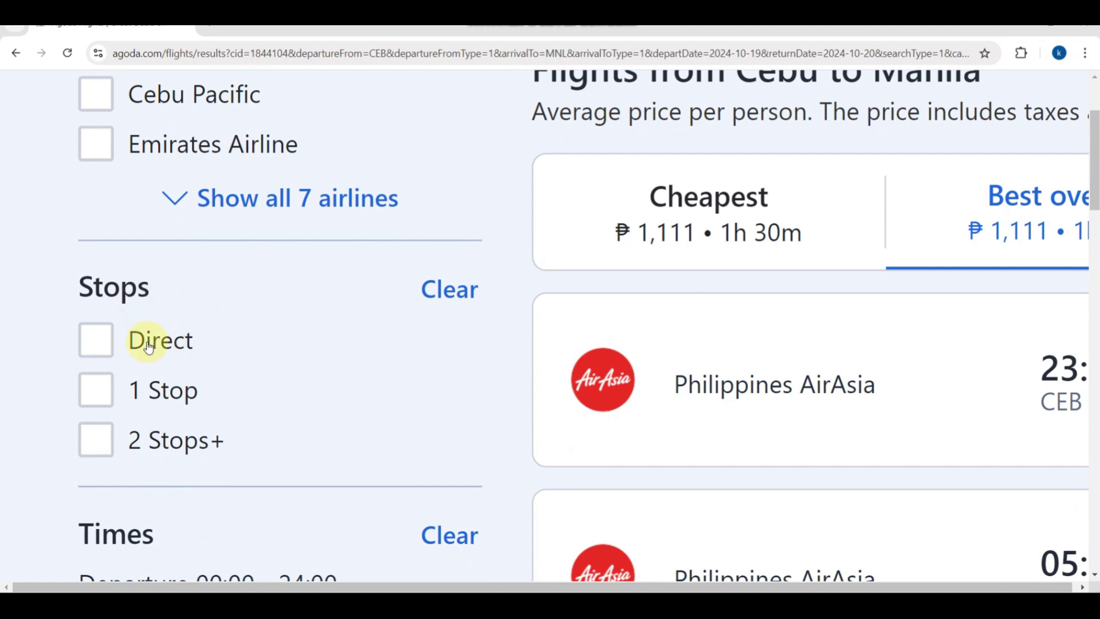
{"action": "scroll", "coordinate": [150, 350], "scroll_direction": "down", "scroll_amount": 1}
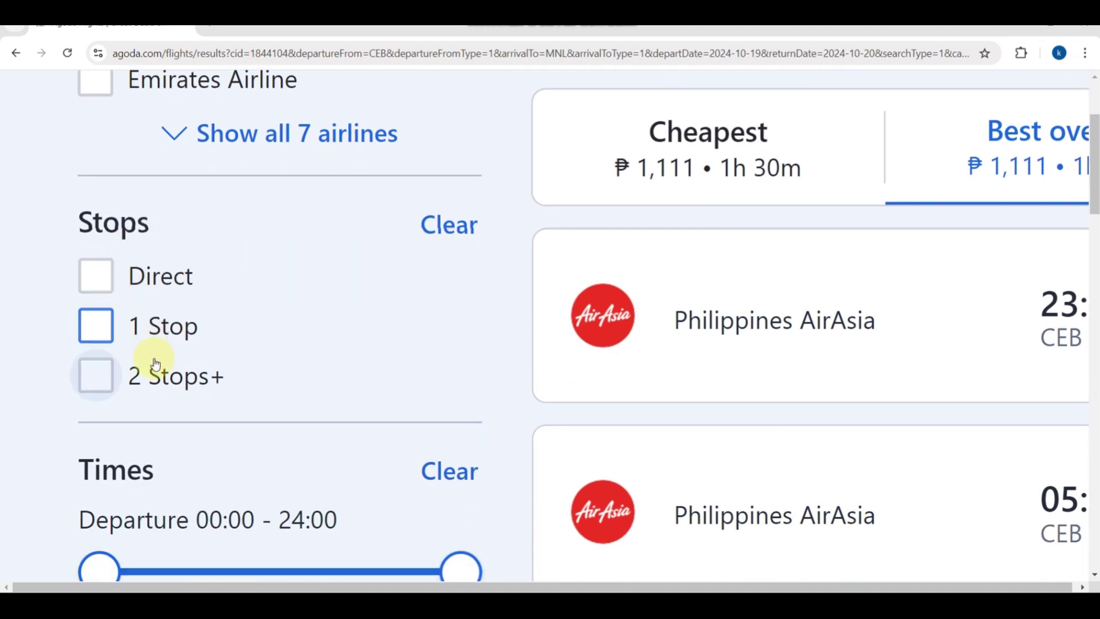
{"action": "scroll", "coordinate": [152, 361], "scroll_direction": "down", "scroll_amount": 2}
{"action": "scroll", "coordinate": [154, 358], "scroll_direction": "down", "scroll_amount": 5, "text": "ctrl"}
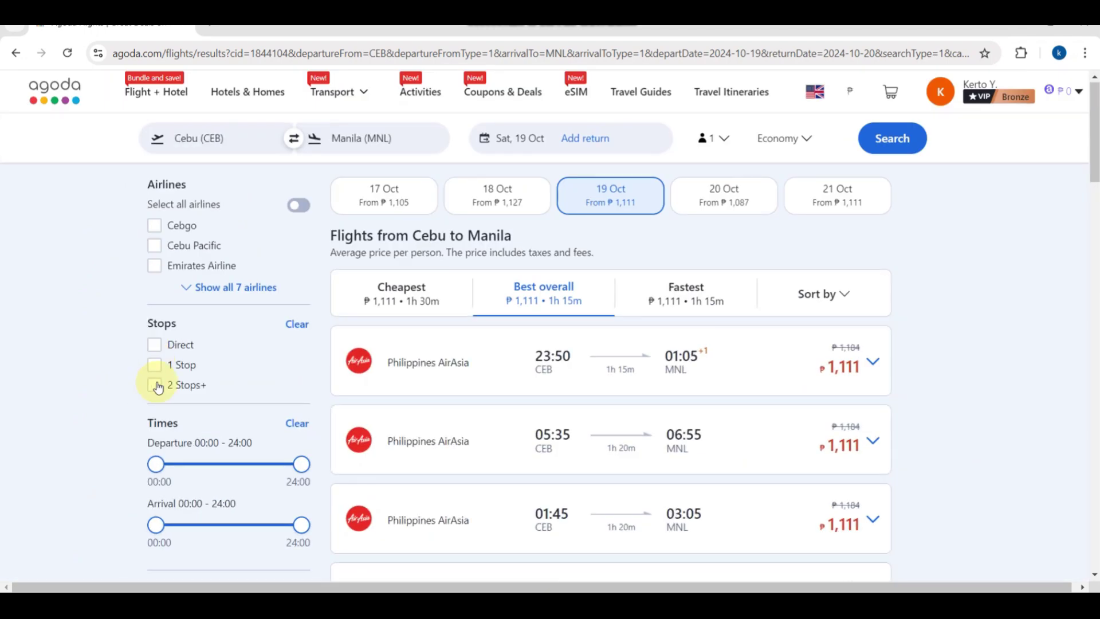
{"action": "scroll", "coordinate": [154, 474], "scroll_direction": "down", "scroll_amount": 3}
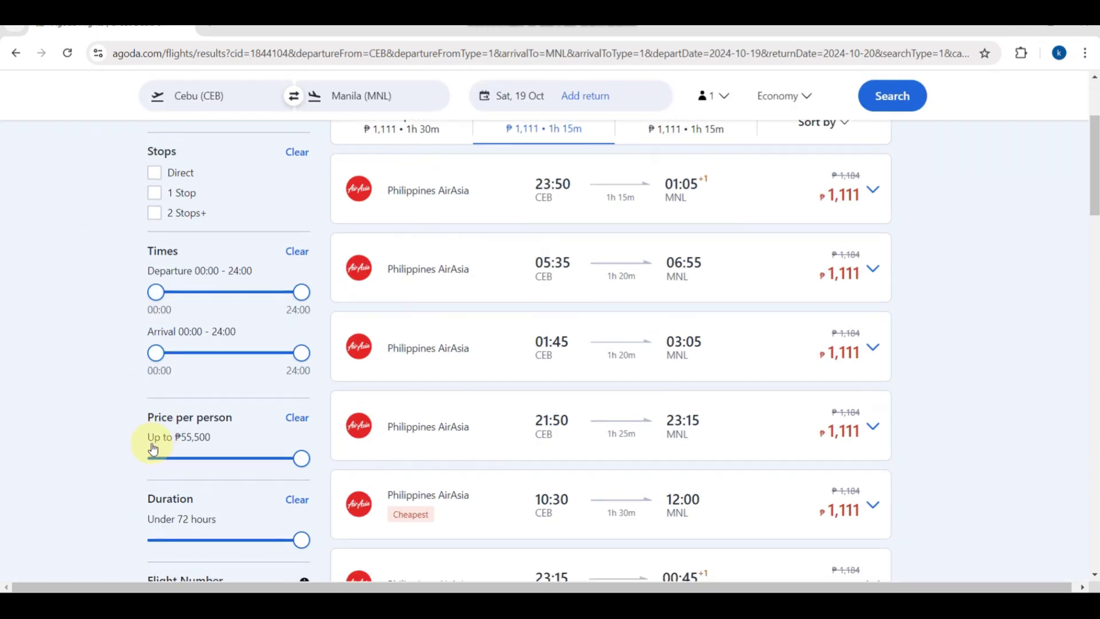
{"action": "scroll", "coordinate": [150, 447], "scroll_direction": "up", "scroll_amount": 3, "text": "ctrl"}
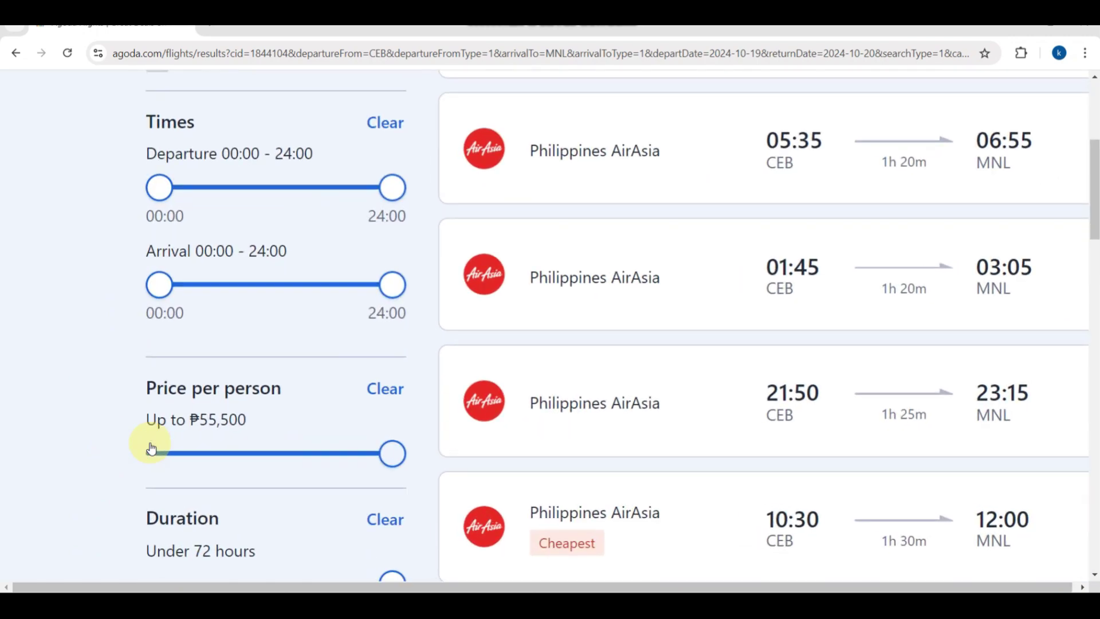
{"action": "scroll", "coordinate": [151, 444], "scroll_direction": "down", "scroll_amount": 5}
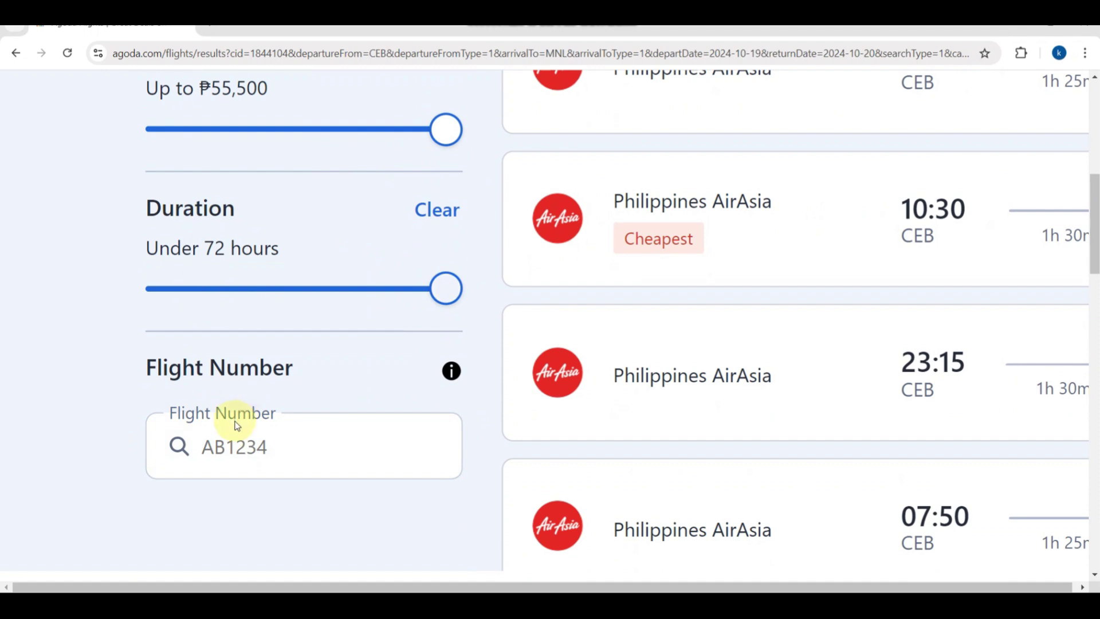
{"action": "scroll", "coordinate": [236, 424], "scroll_direction": "down", "scroll_amount": 4, "text": "ctrl"}
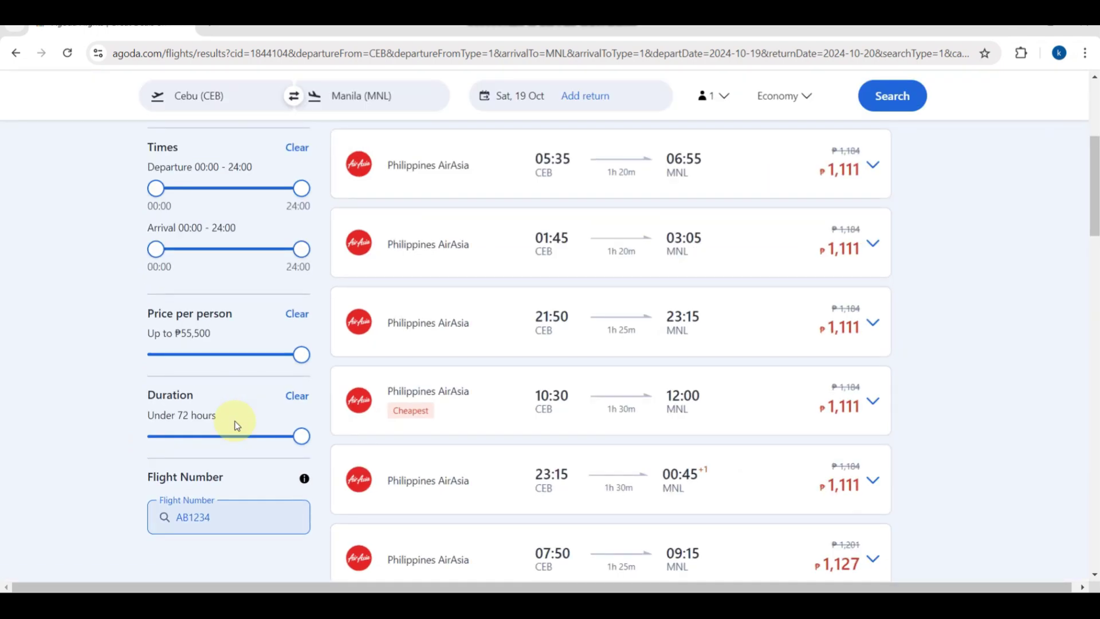
{"action": "scroll", "coordinate": [511, 176], "scroll_direction": "up", "scroll_amount": 2}
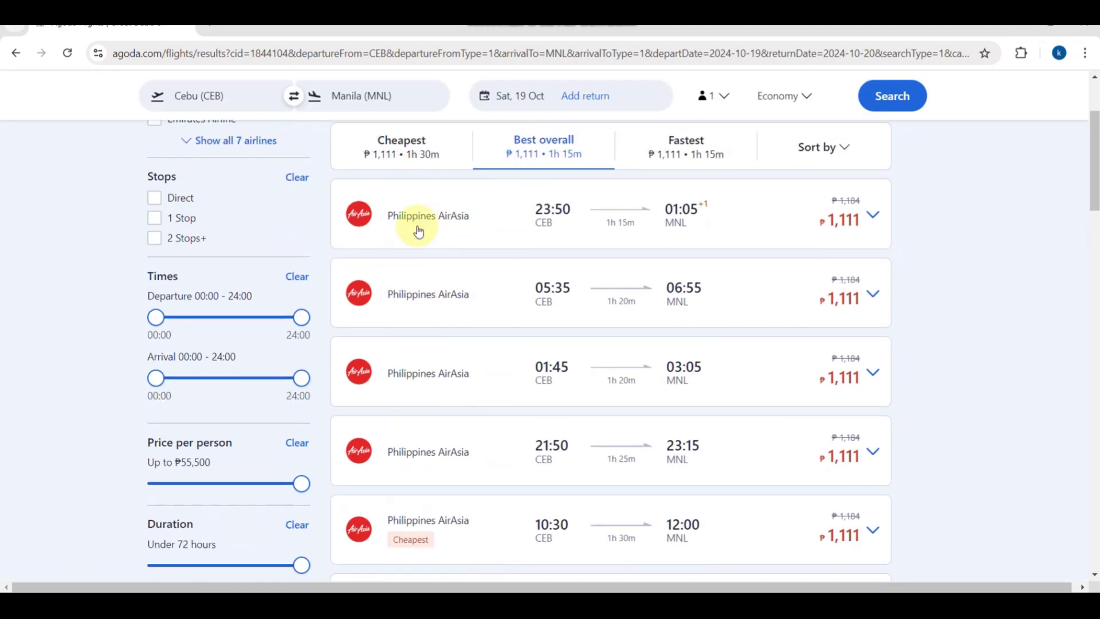
{"action": "scroll", "coordinate": [450, 221], "scroll_direction": "up", "scroll_amount": 2}
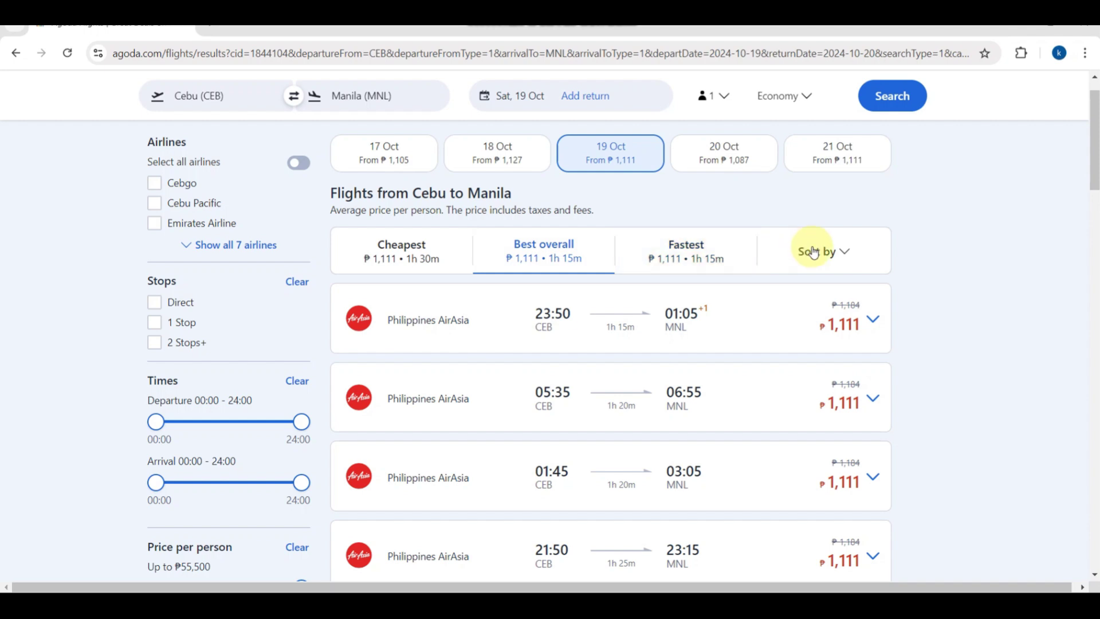
{"action": "left_click", "coordinate": [835, 250]}
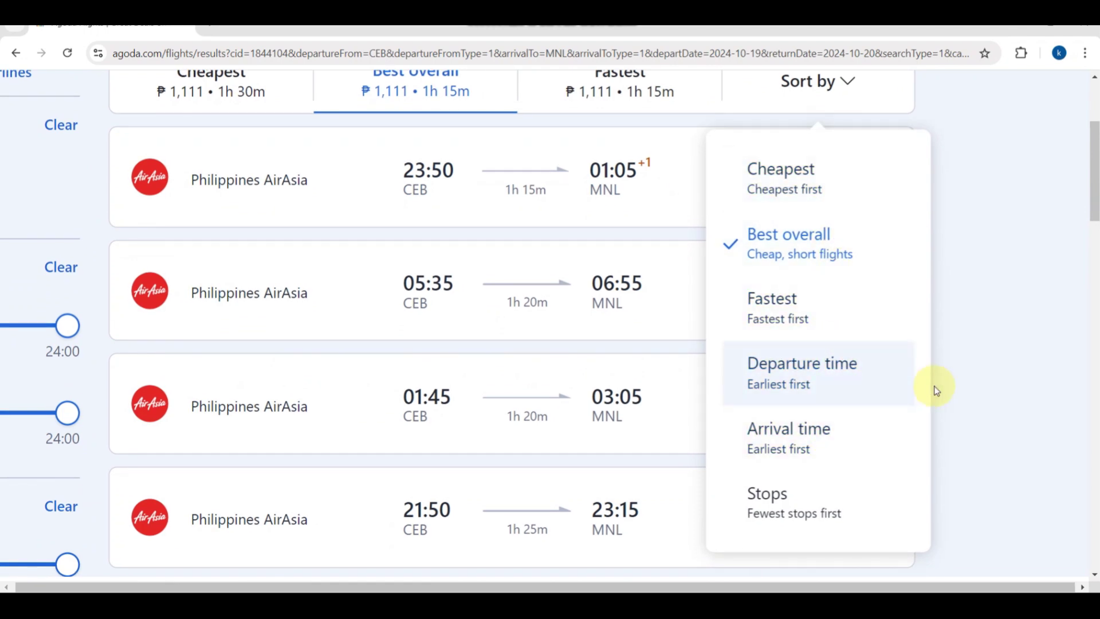
{"action": "left_click", "coordinate": [985, 386]}
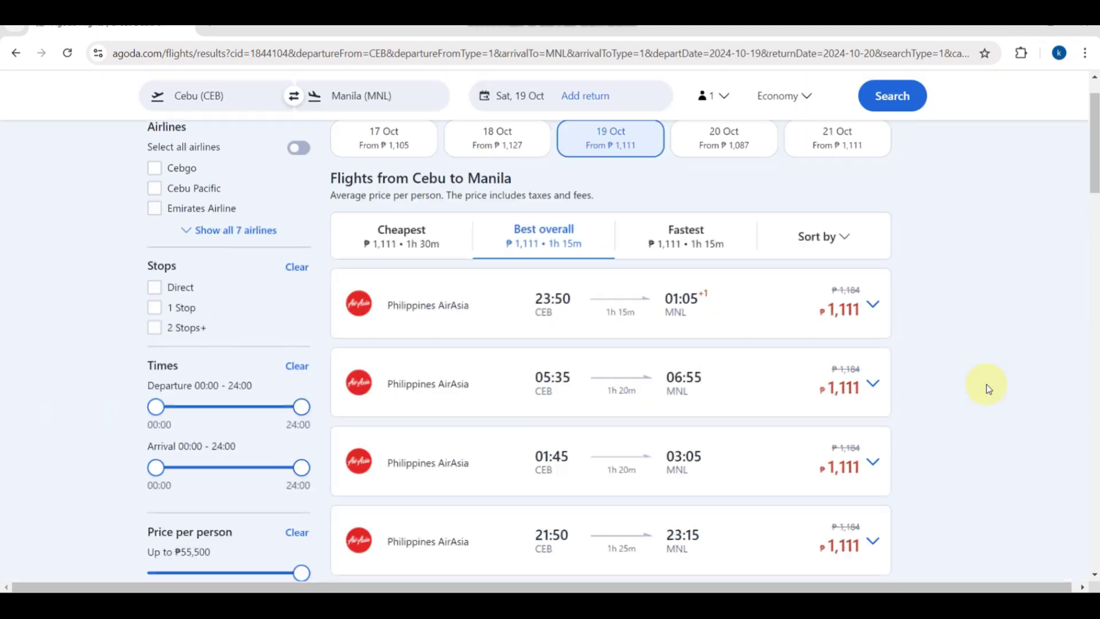
{"action": "scroll", "coordinate": [747, 253], "scroll_direction": "up", "scroll_amount": 1}
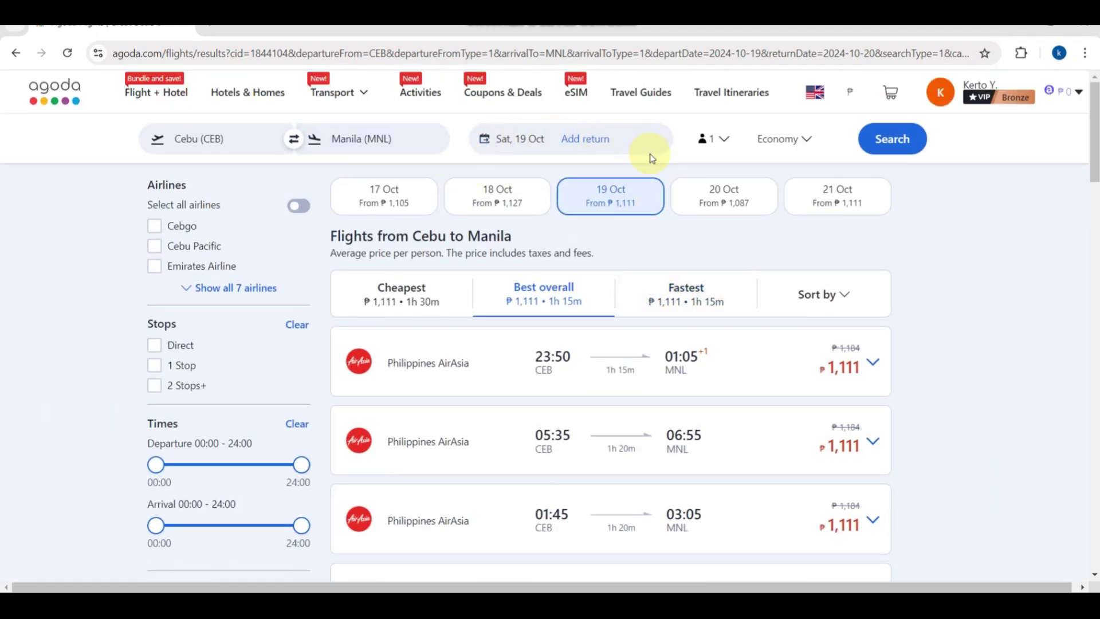
Expand the 23:50 Philippines AirAsia flight and select it for booking.
{"action": "left_click", "coordinate": [872, 365]}
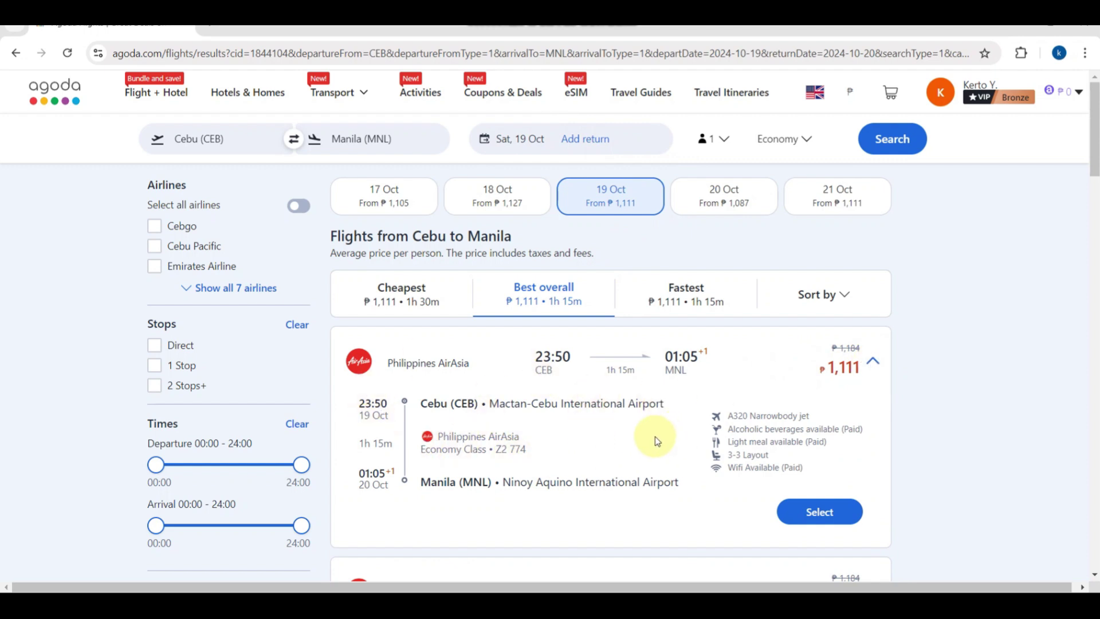
{"action": "left_click", "coordinate": [823, 510]}
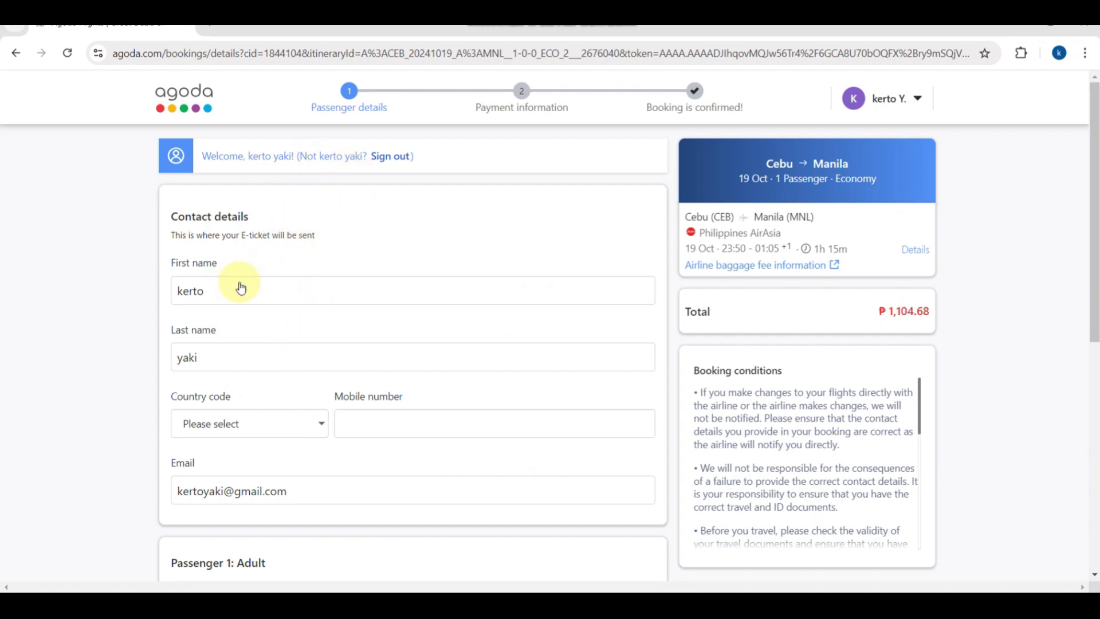
Set the contact country code to Philippines (63) and move to the mobile number field.
{"action": "left_click", "coordinate": [316, 425]}
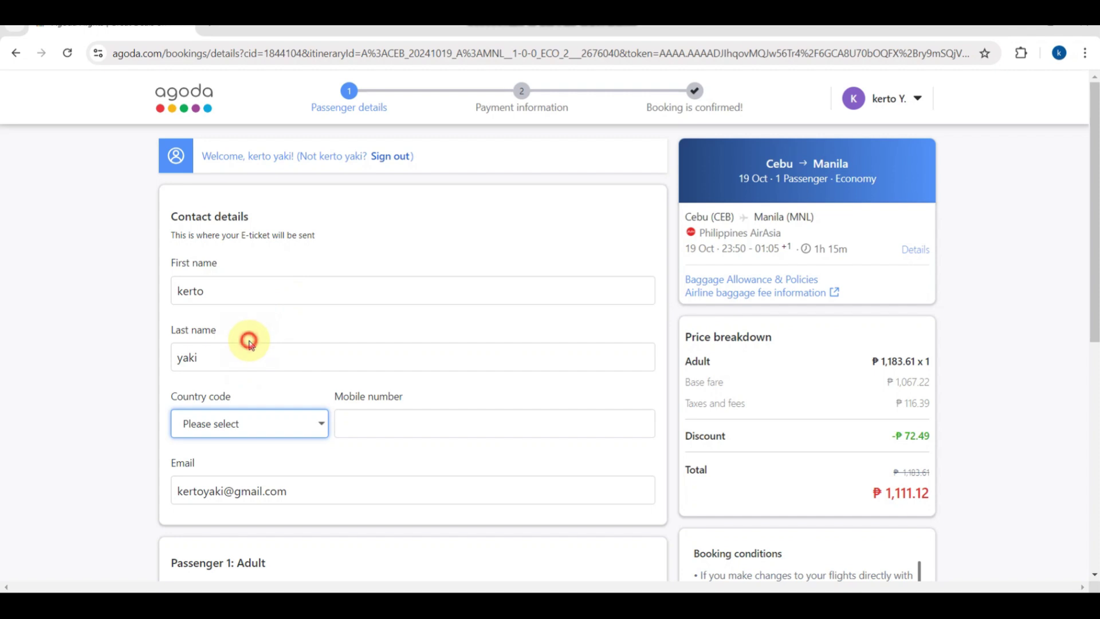
{"action": "left_click", "coordinate": [250, 342]}
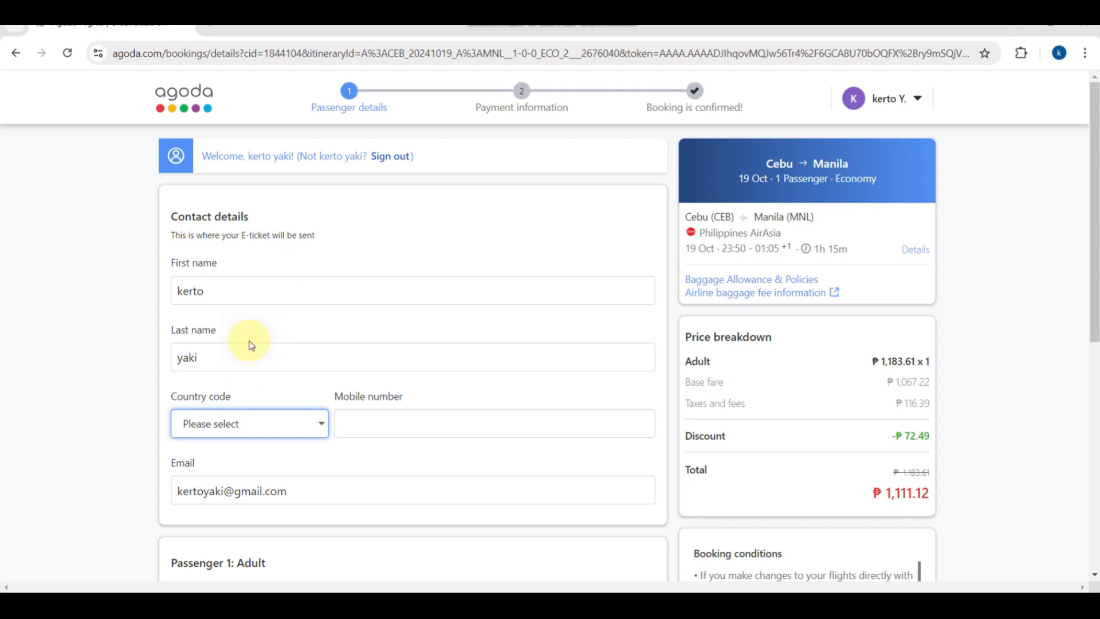
{"action": "left_click", "coordinate": [419, 437]}
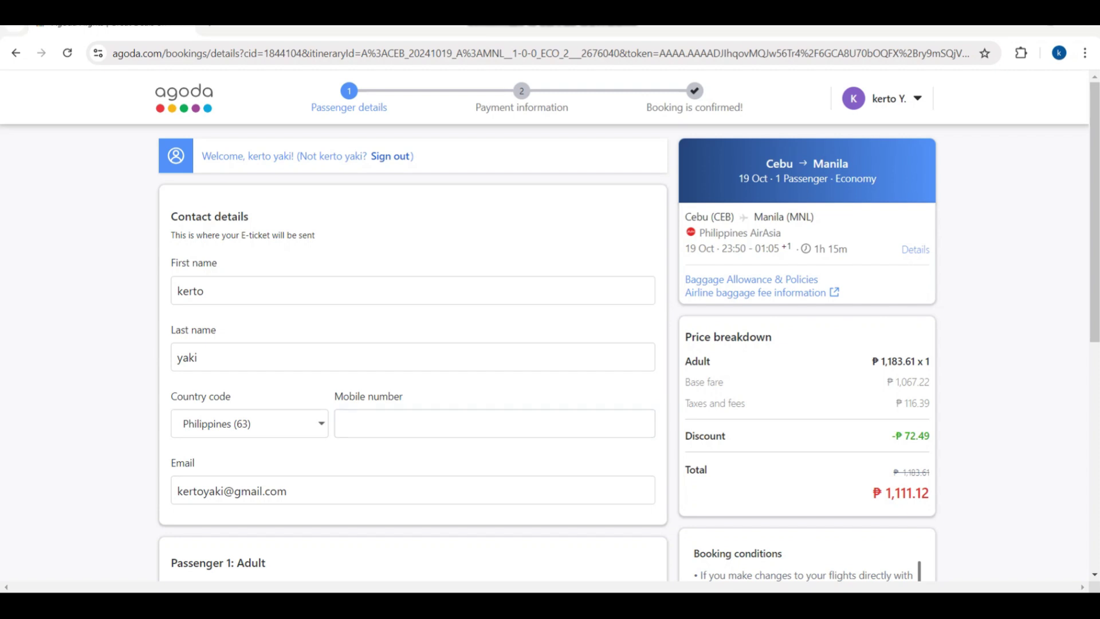
{"action": "scroll", "coordinate": [412, 344], "scroll_direction": "down", "scroll_amount": 15}
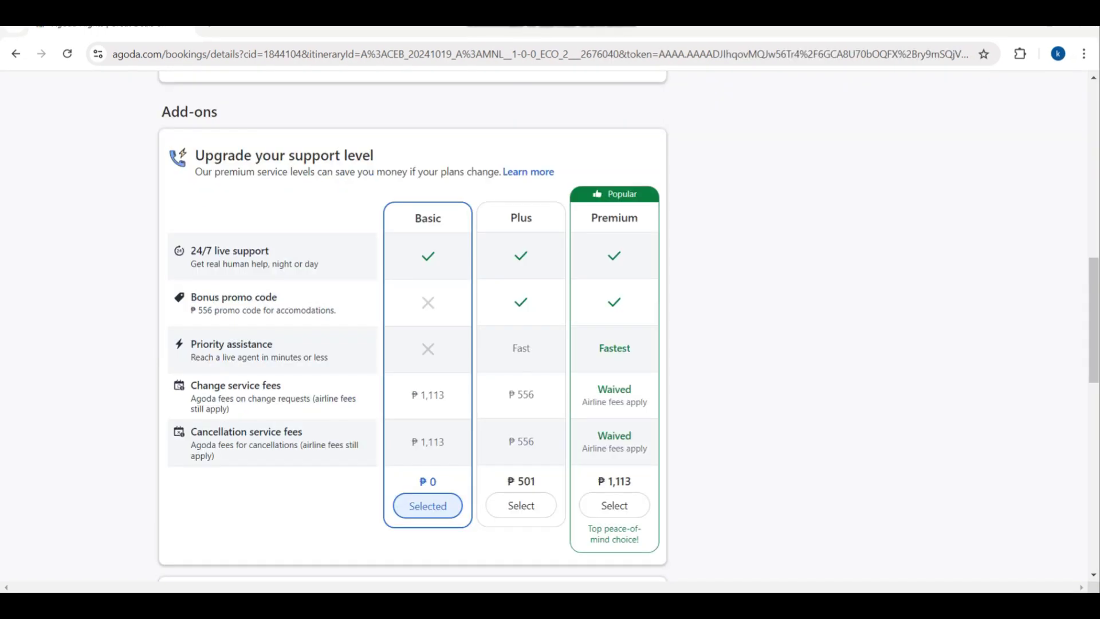
Skip the support, insurance and baggage add-ons and open seat selection for the CEB–MNL flight.
{"action": "left_click", "coordinate": [731, 101]}
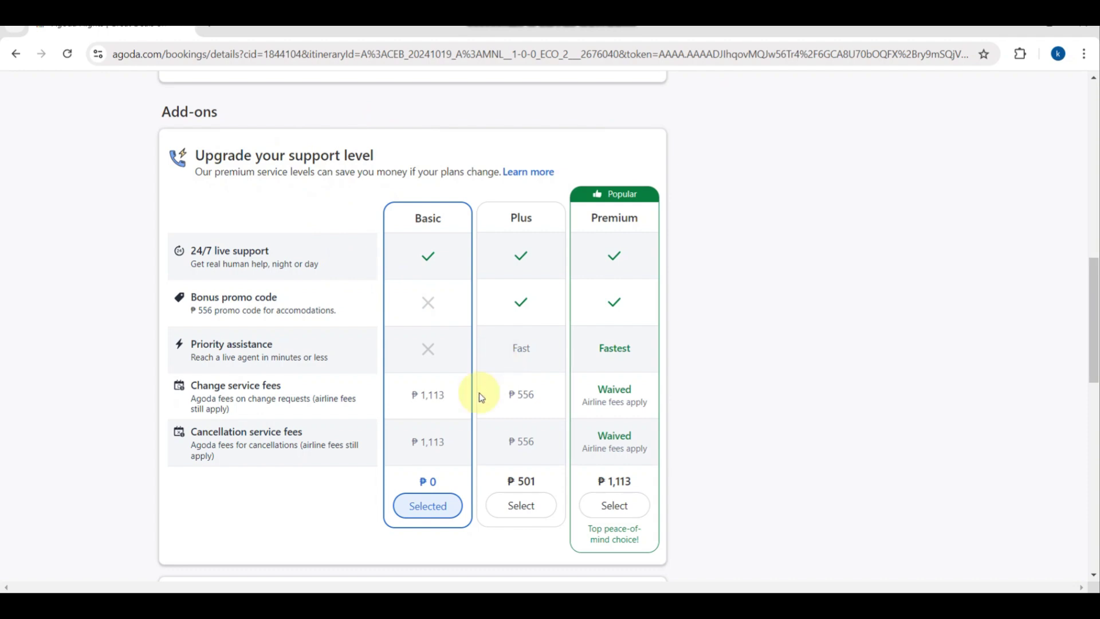
{"action": "scroll", "coordinate": [599, 321], "scroll_direction": "down", "scroll_amount": 3}
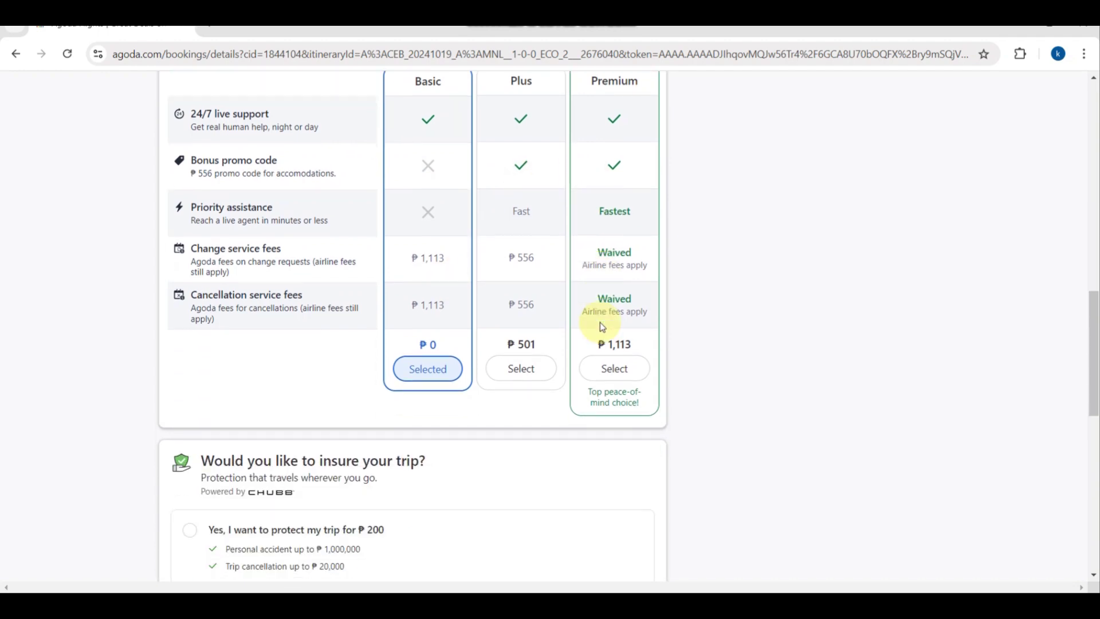
{"action": "scroll", "coordinate": [602, 327], "scroll_direction": "down", "scroll_amount": 3}
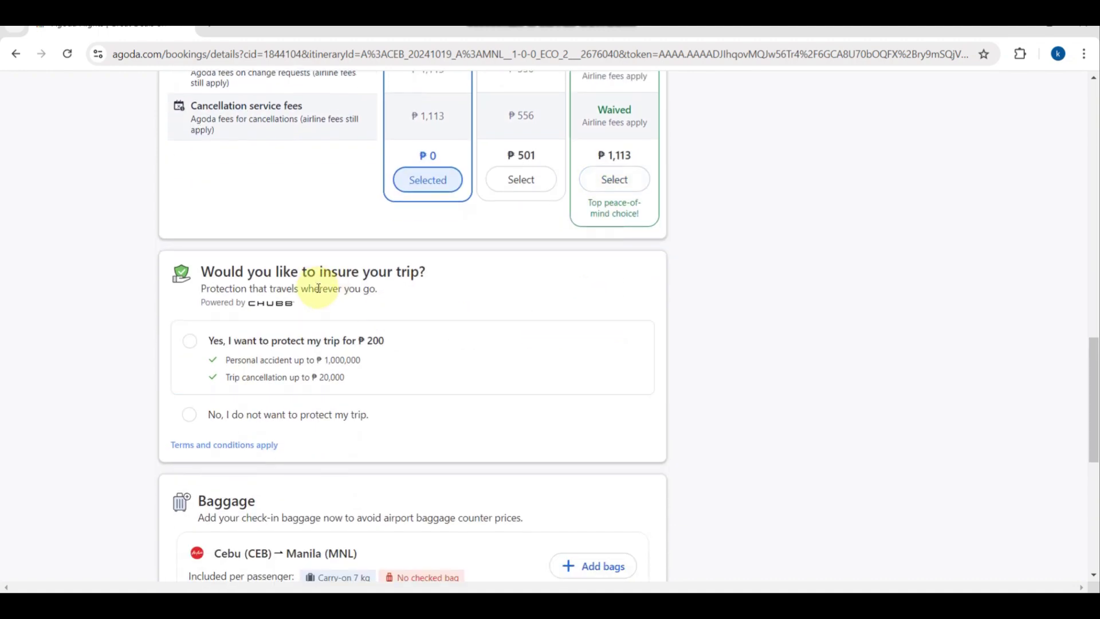
{"action": "scroll", "coordinate": [314, 354], "scroll_direction": "down", "scroll_amount": 2}
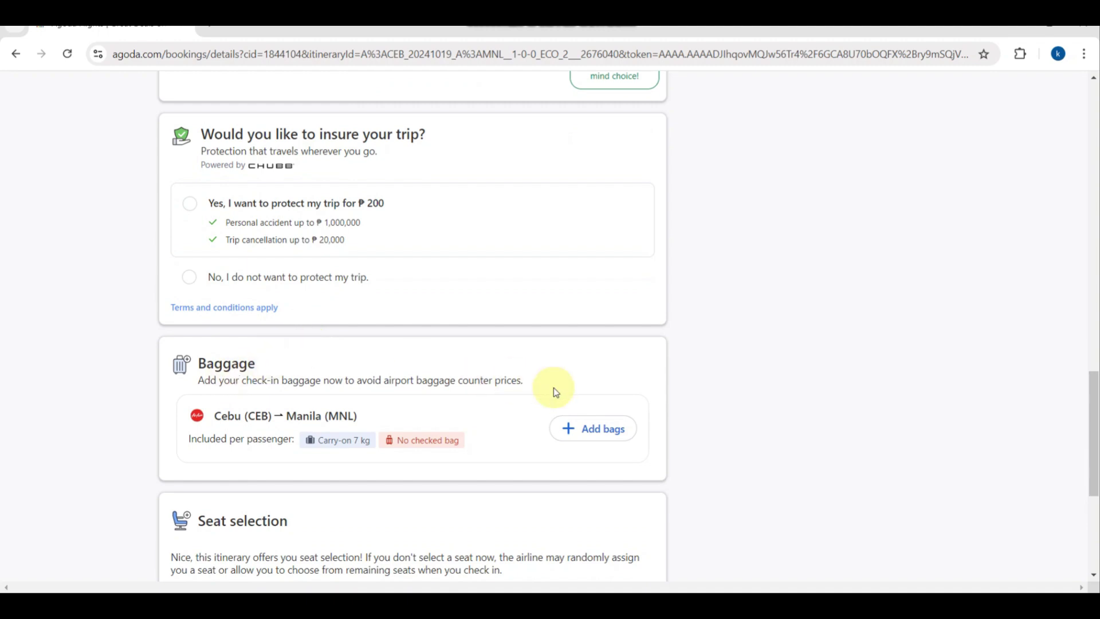
{"action": "scroll", "coordinate": [572, 388], "scroll_direction": "up", "scroll_amount": 10, "text": "ctrl"}
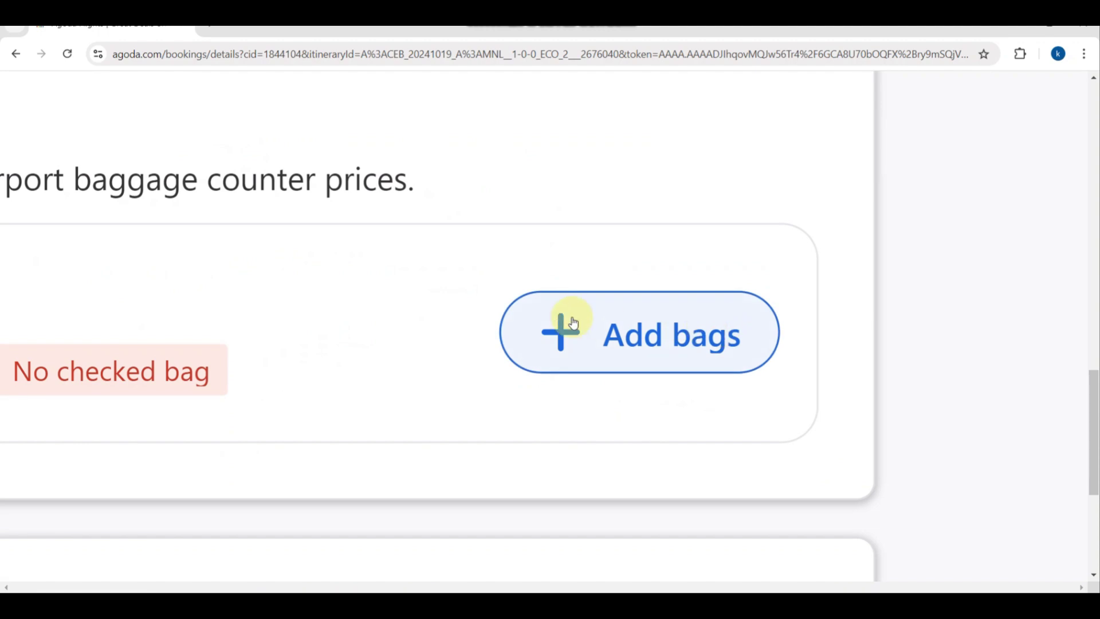
{"action": "scroll", "coordinate": [569, 319], "scroll_direction": "down", "scroll_amount": 10, "text": "ctrl"}
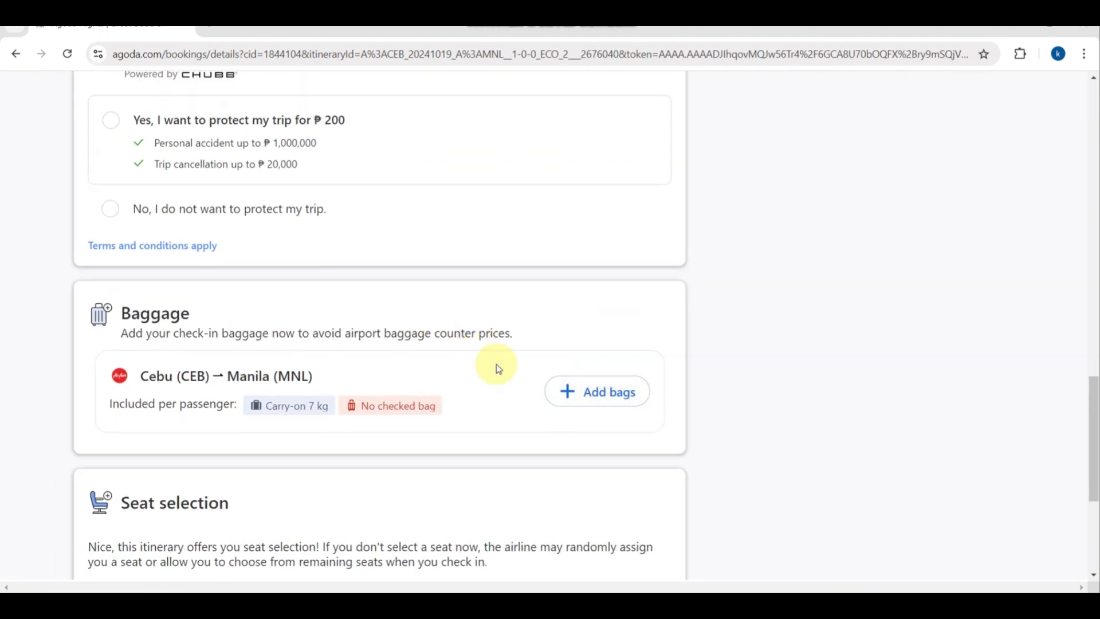
{"action": "scroll", "coordinate": [523, 368], "scroll_direction": "down", "scroll_amount": 4}
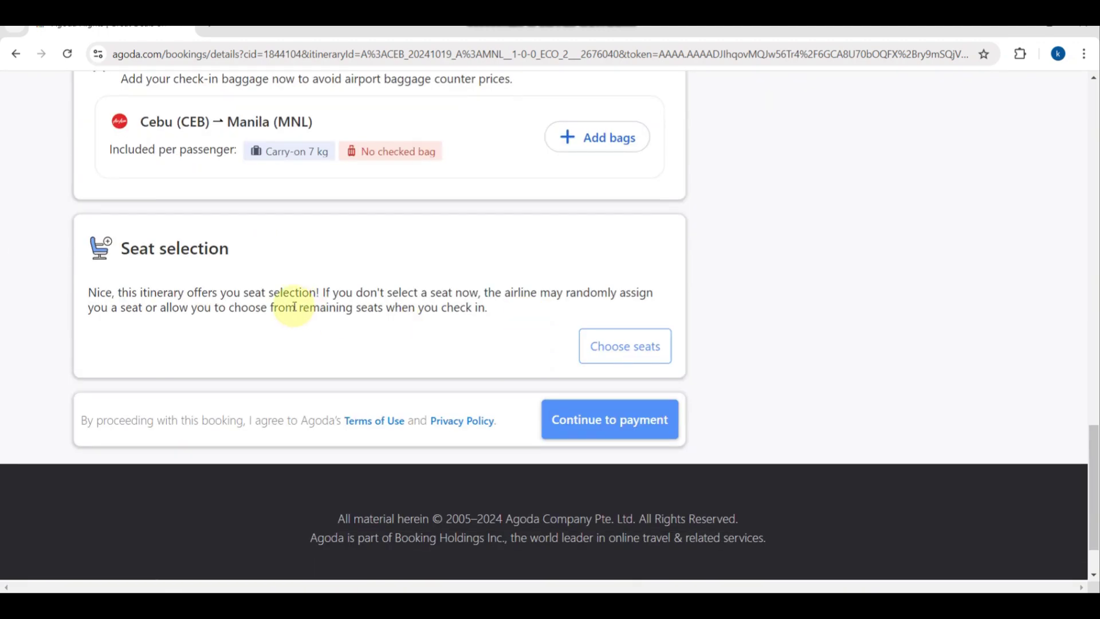
{"action": "left_click", "coordinate": [626, 347]}
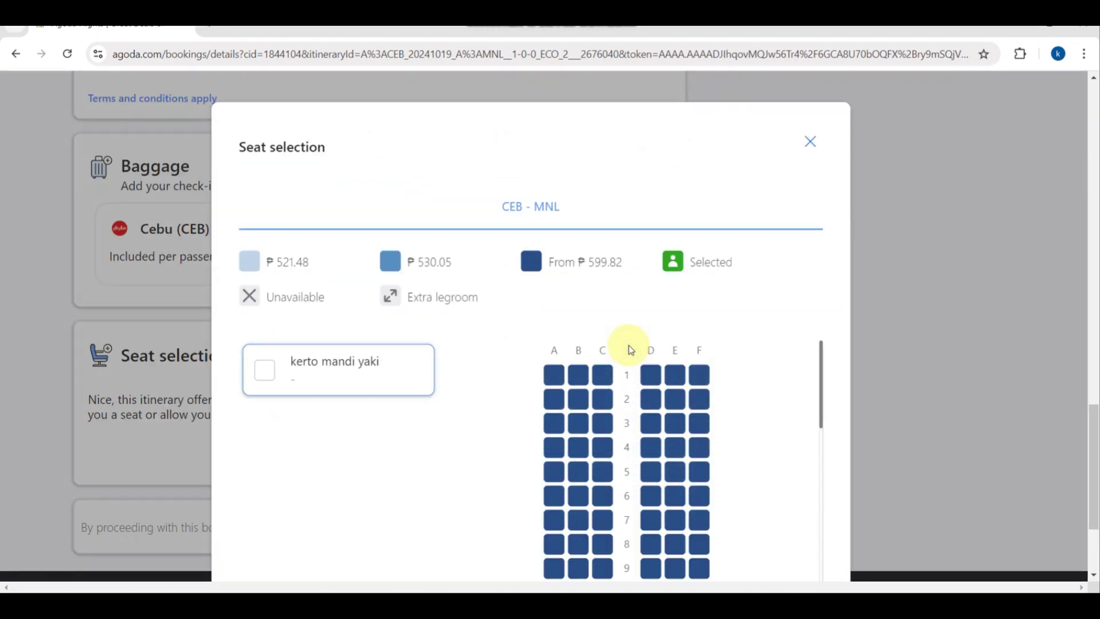
Assign seat 18F (₱530.05) to the passenger on the CEB–MNL flight and confirm with Done.
{"action": "scroll", "coordinate": [604, 401], "scroll_direction": "down", "scroll_amount": 2}
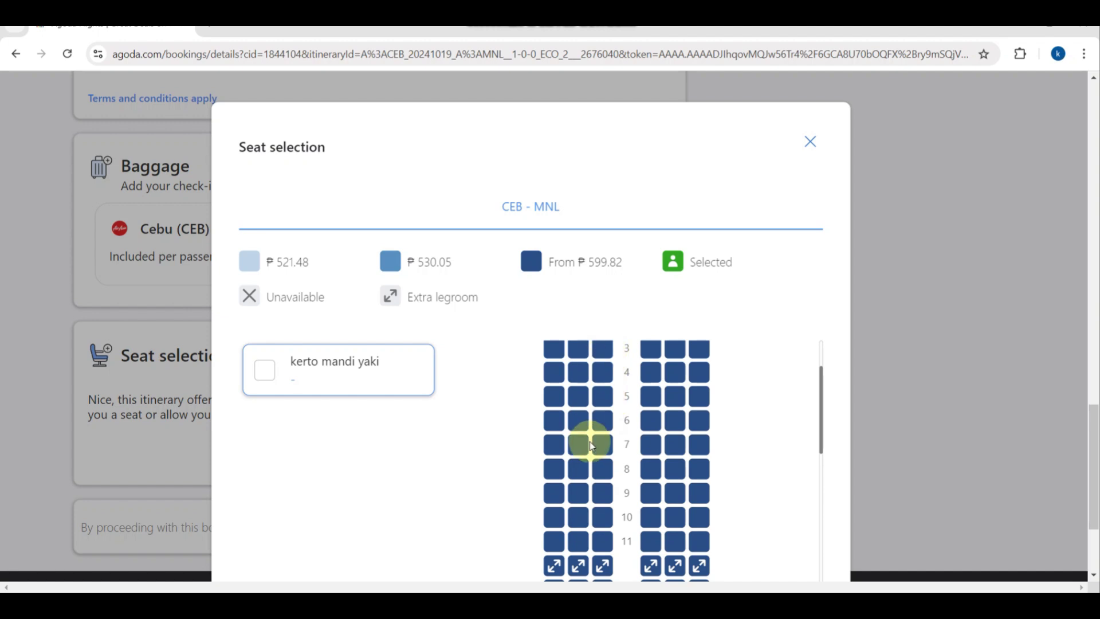
{"action": "scroll", "coordinate": [592, 444], "scroll_direction": "down", "scroll_amount": 3}
{"action": "scroll", "coordinate": [592, 446], "scroll_direction": "down", "scroll_amount": 1}
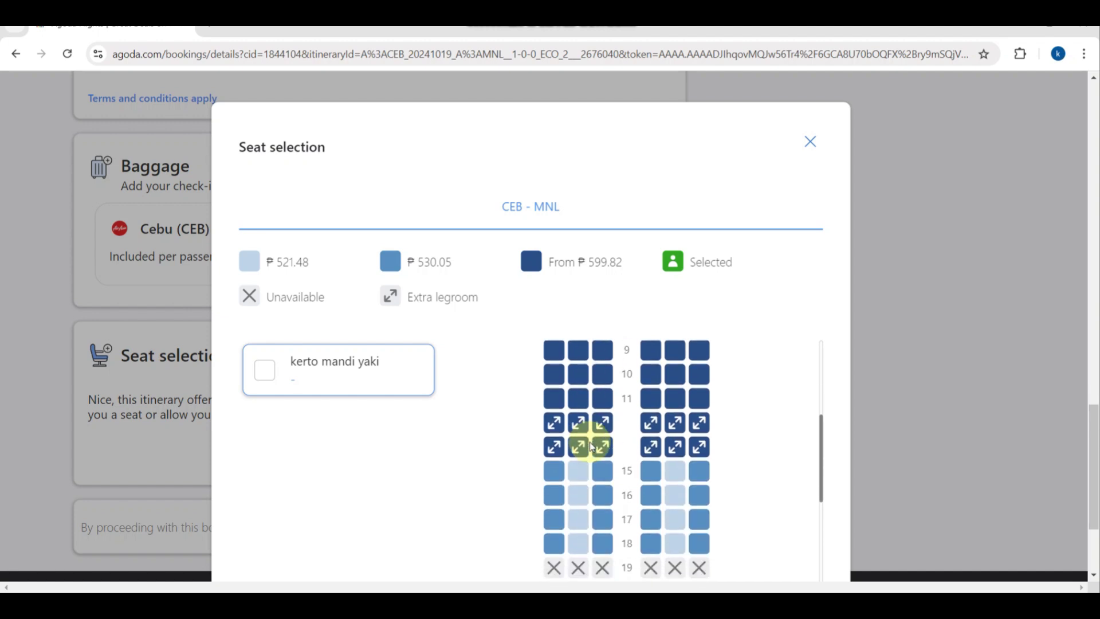
{"action": "scroll", "coordinate": [630, 496], "scroll_direction": "down", "scroll_amount": 3}
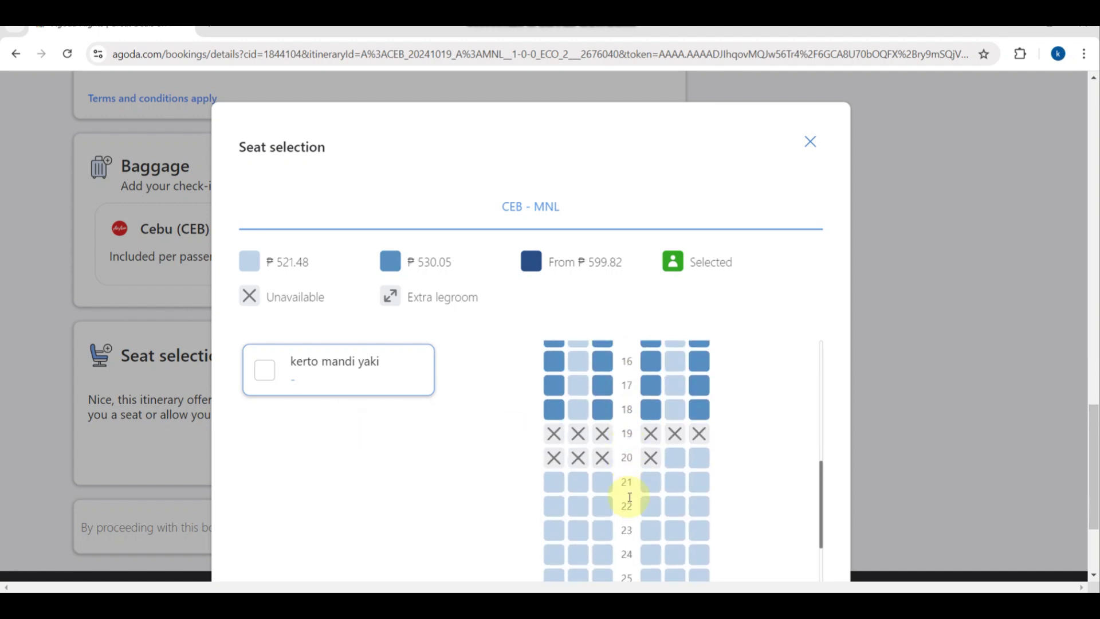
{"action": "scroll", "coordinate": [395, 509], "scroll_direction": "down", "scroll_amount": 1}
{"action": "scroll", "coordinate": [396, 510], "scroll_direction": "down", "scroll_amount": 2}
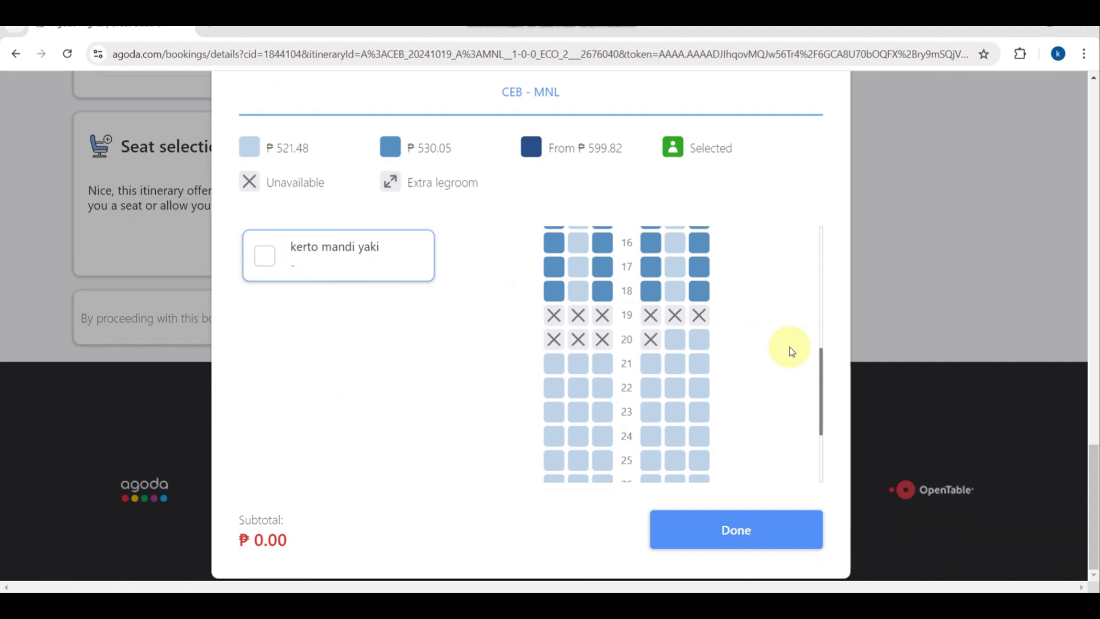
{"action": "left_click", "coordinate": [699, 292]}
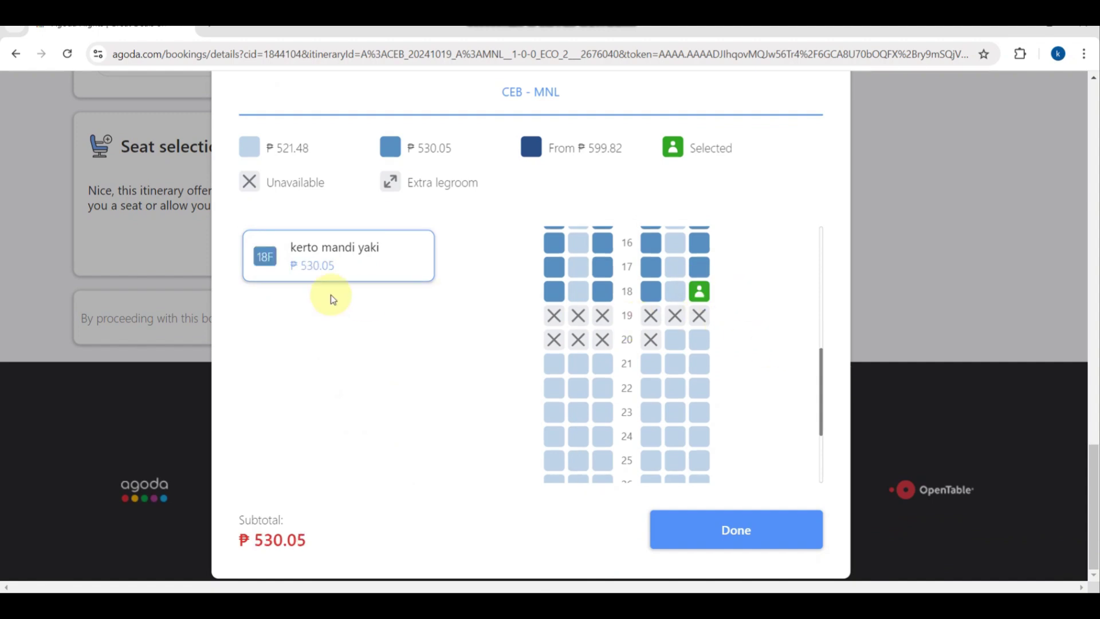
{"action": "scroll", "coordinate": [331, 295], "scroll_direction": "up", "scroll_amount": 5}
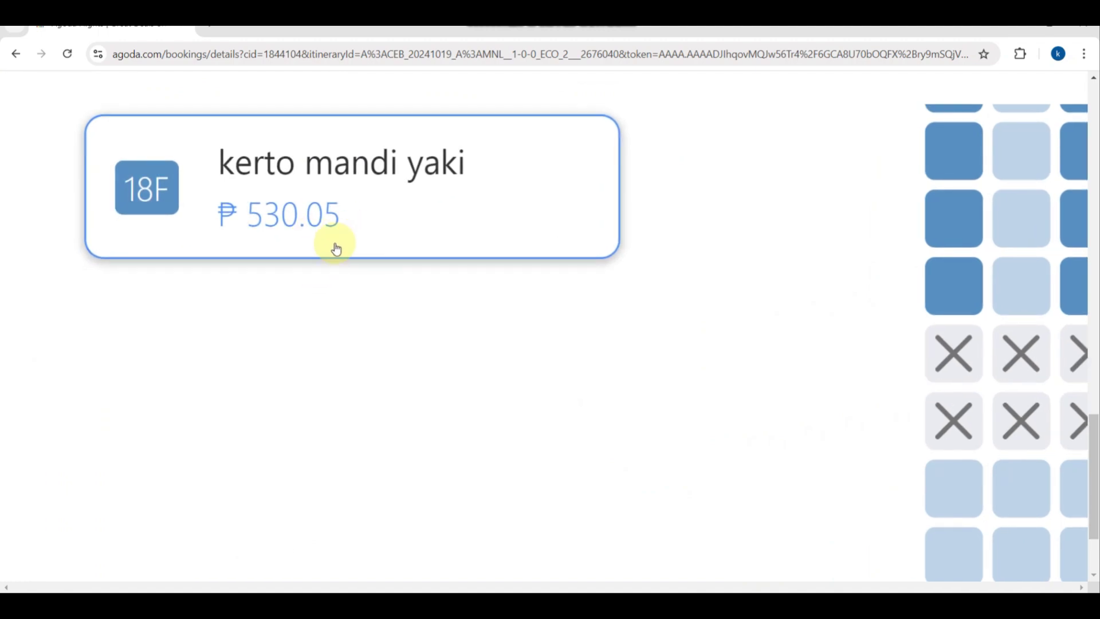
{"action": "scroll", "coordinate": [327, 243], "scroll_direction": "down", "scroll_amount": 5}
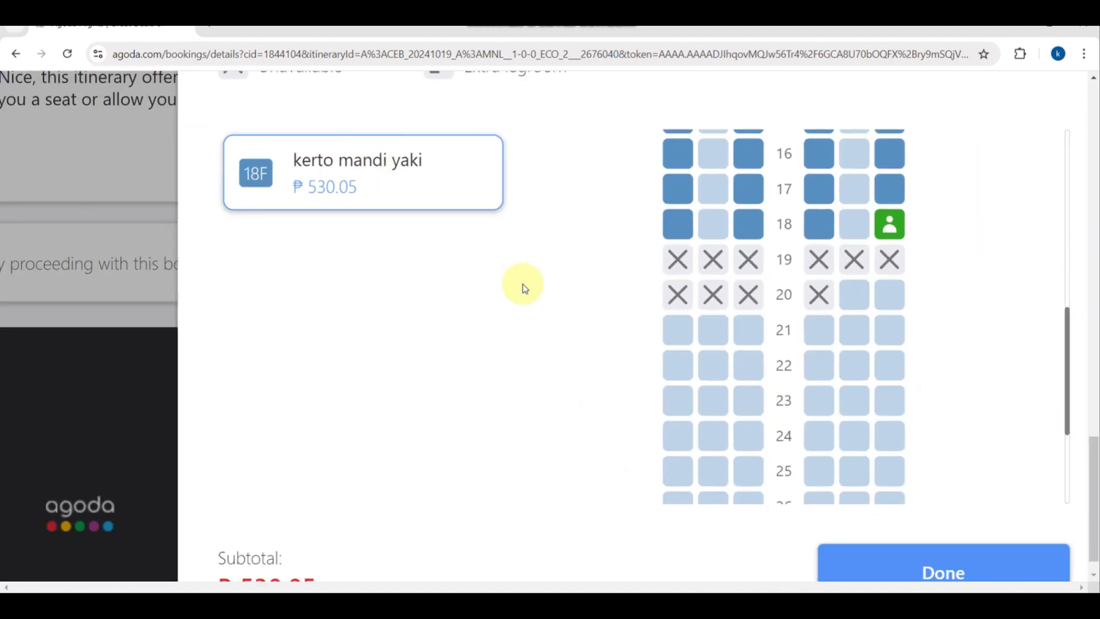
{"action": "scroll", "coordinate": [522, 284], "scroll_direction": "down", "scroll_amount": 3}
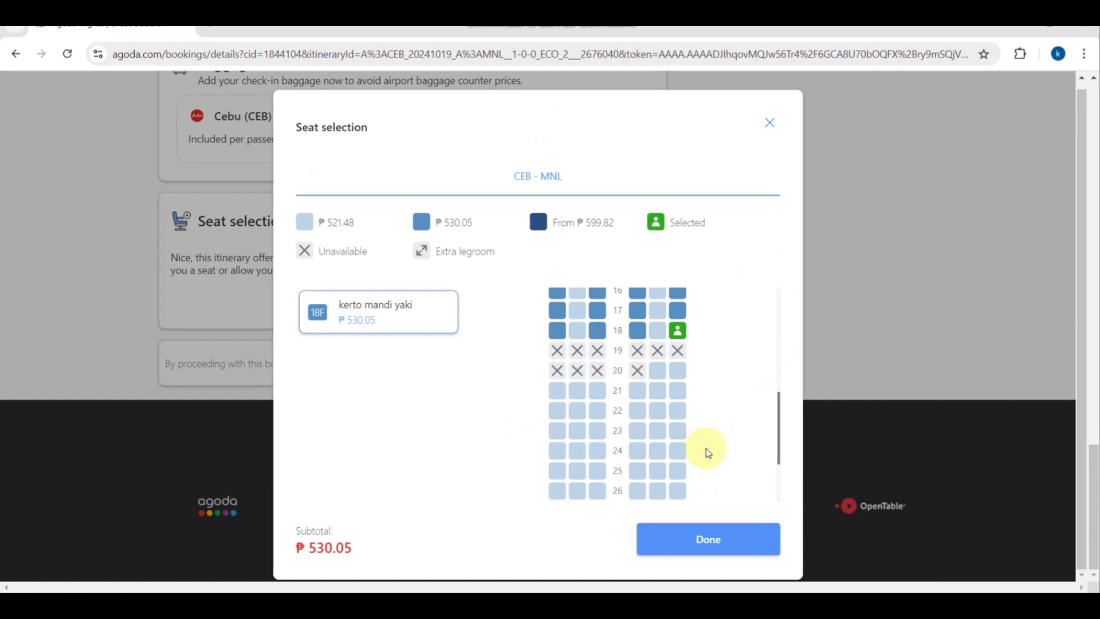
{"action": "left_click", "coordinate": [690, 536]}
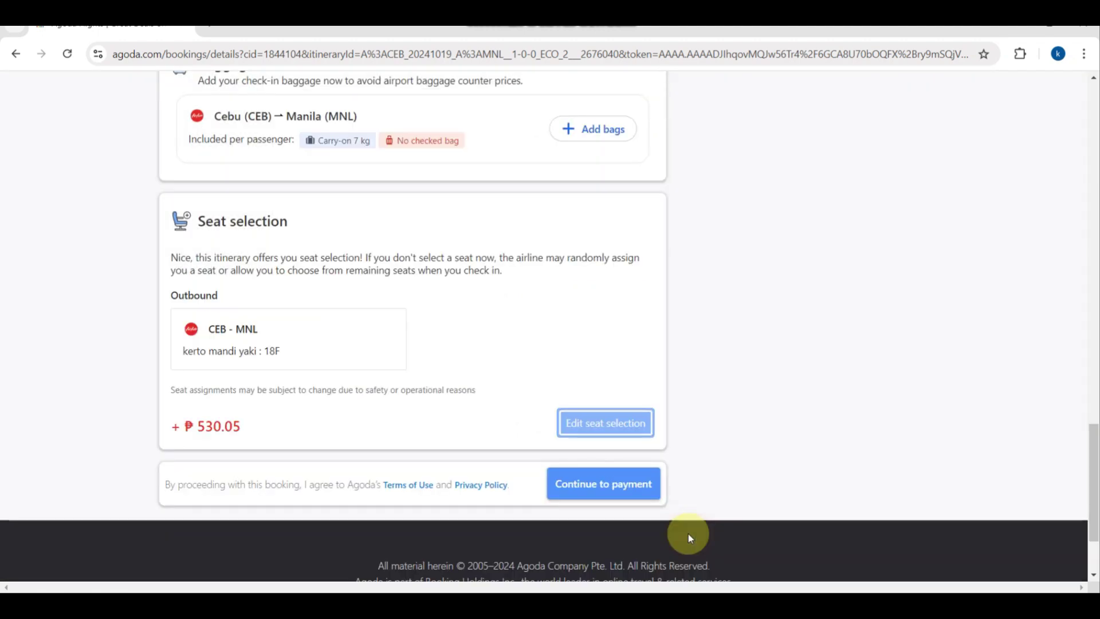
Proceed from passenger details to payment, declining the ₱200 trip protection offer.
{"action": "scroll", "coordinate": [263, 411], "scroll_direction": "up", "scroll_amount": 5, "text": "ctrl"}
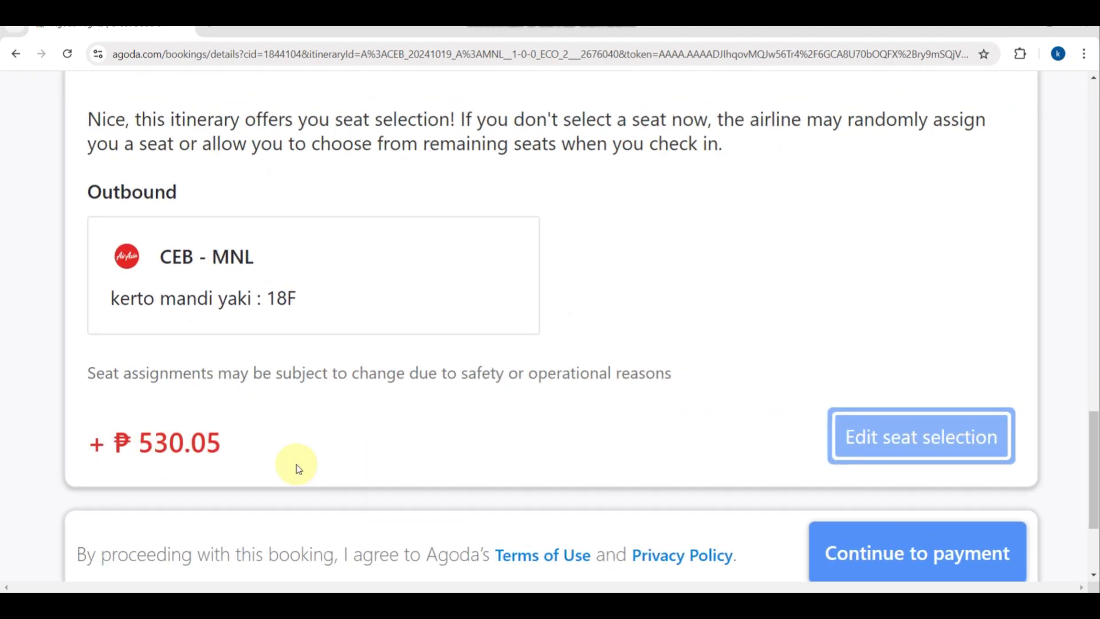
{"action": "scroll", "coordinate": [295, 466], "scroll_direction": "down", "scroll_amount": 5, "text": "ctrl"}
{"action": "left_click", "coordinate": [593, 491]}
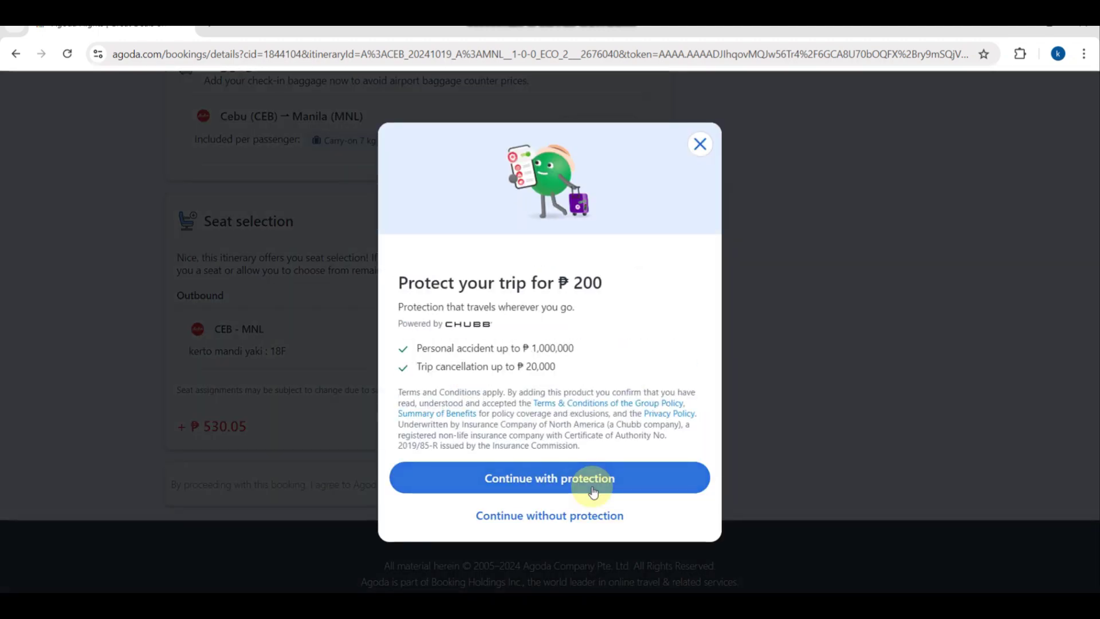
{"action": "left_click", "coordinate": [539, 513]}
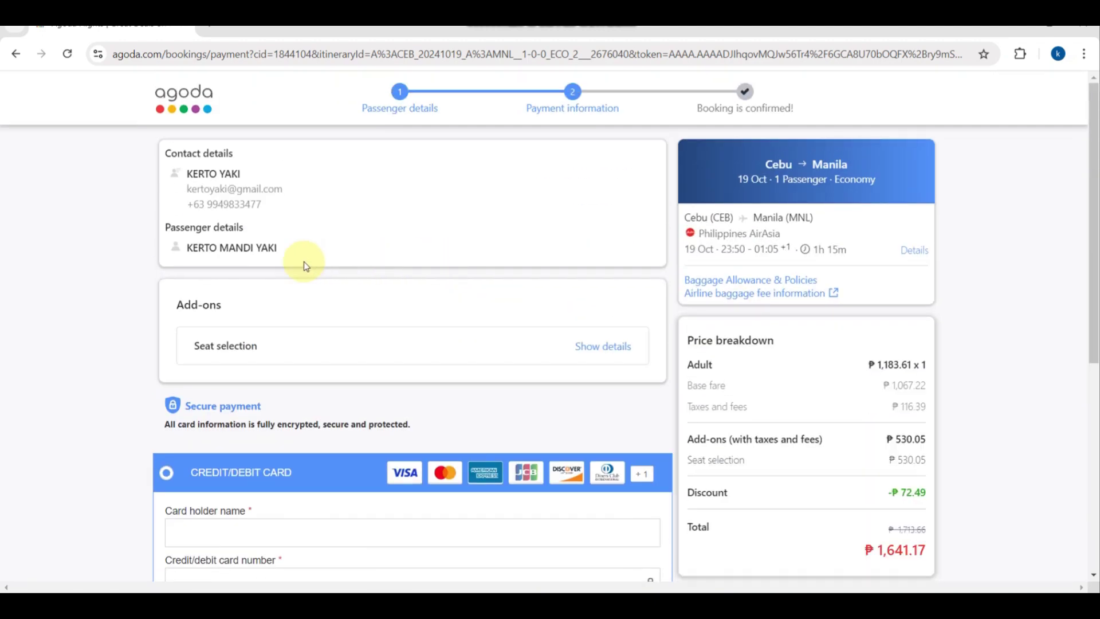
Choose Digital Payment with GCash as the provider for the ₱1,641.17 charge.
{"action": "scroll", "coordinate": [356, 355], "scroll_direction": "down", "scroll_amount": 4}
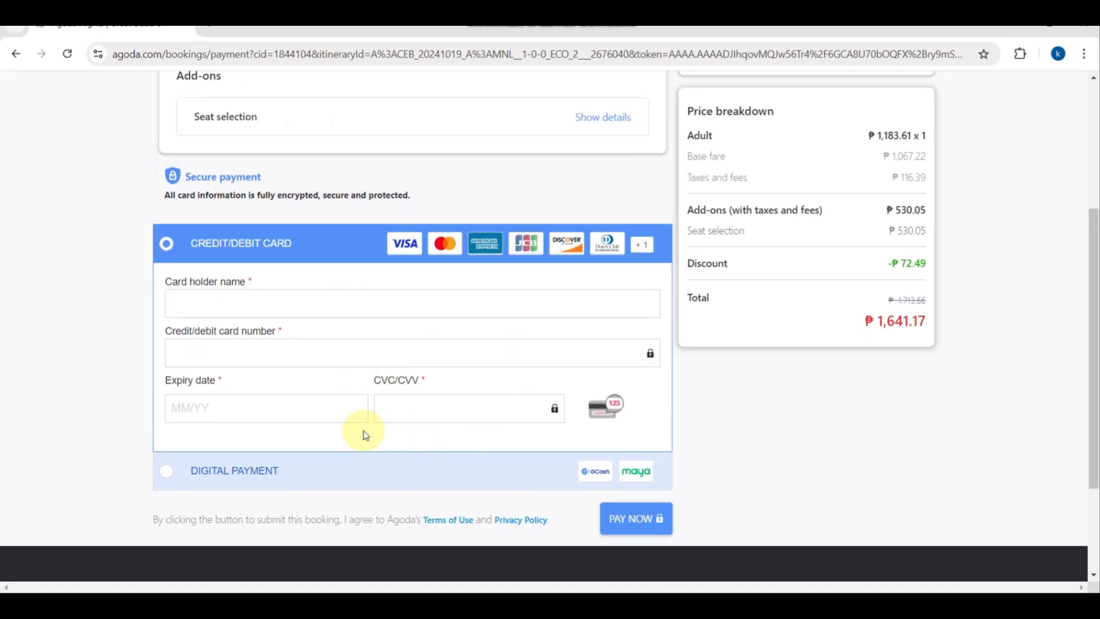
{"action": "left_click", "coordinate": [167, 471]}
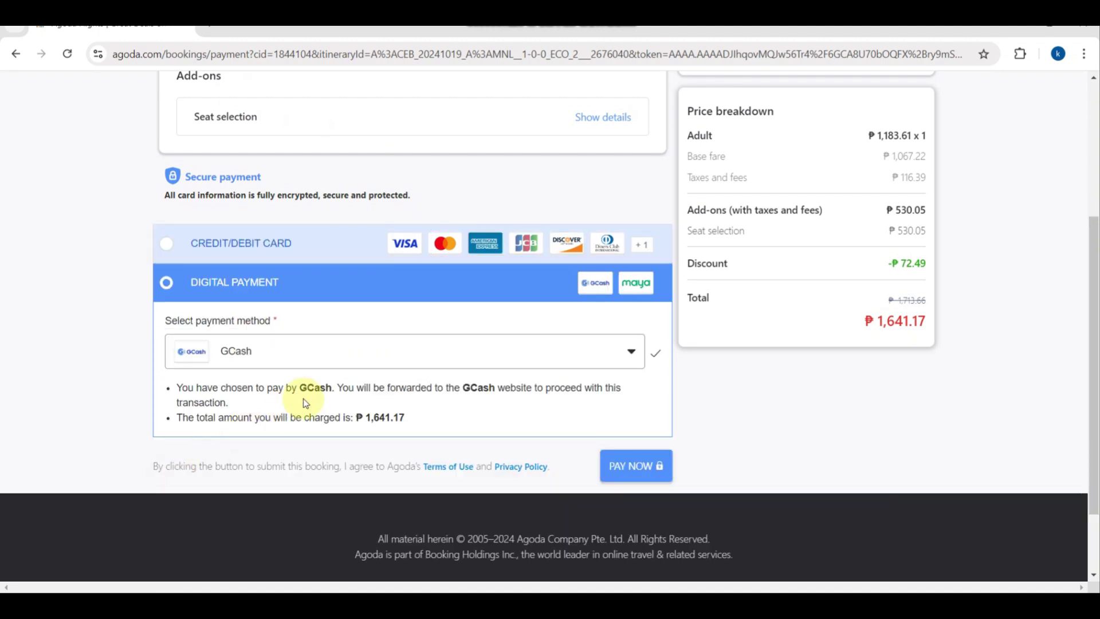
{"action": "left_click", "coordinate": [630, 351]}
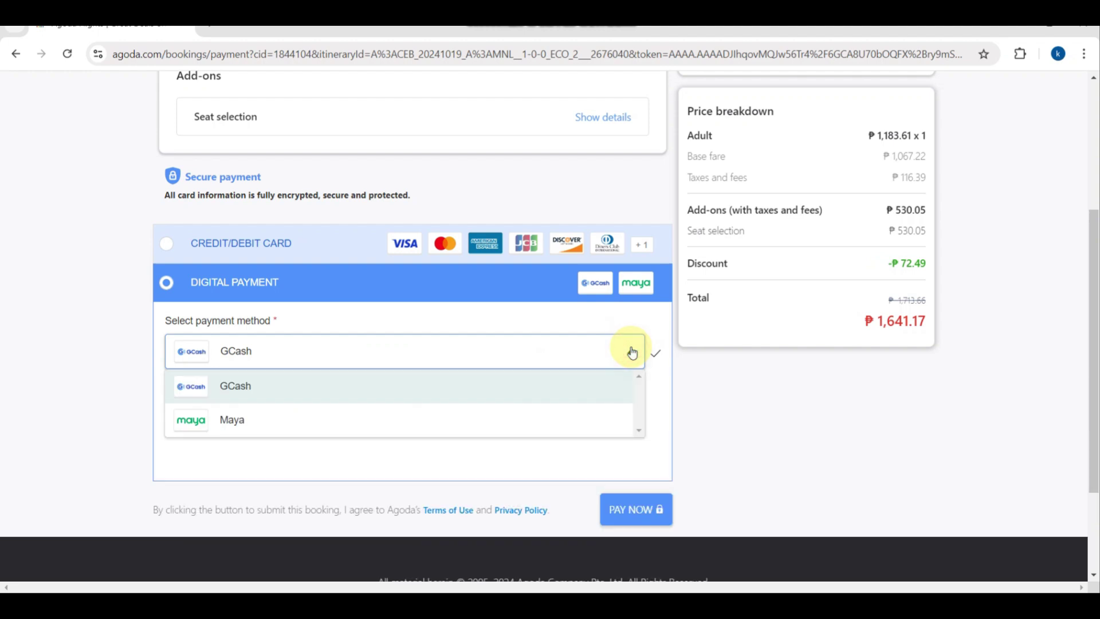
{"action": "left_click", "coordinate": [438, 421]}
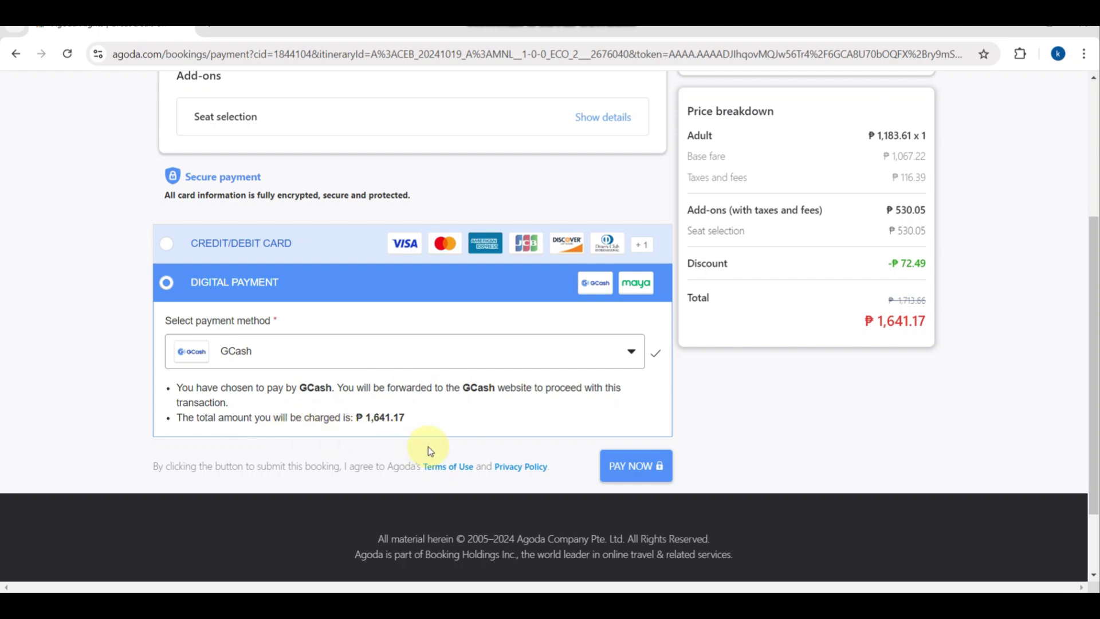
Submit the ₱1,641.17 GCash payment with PAY NOW and wait for processing.
{"action": "left_click", "coordinate": [619, 480]}
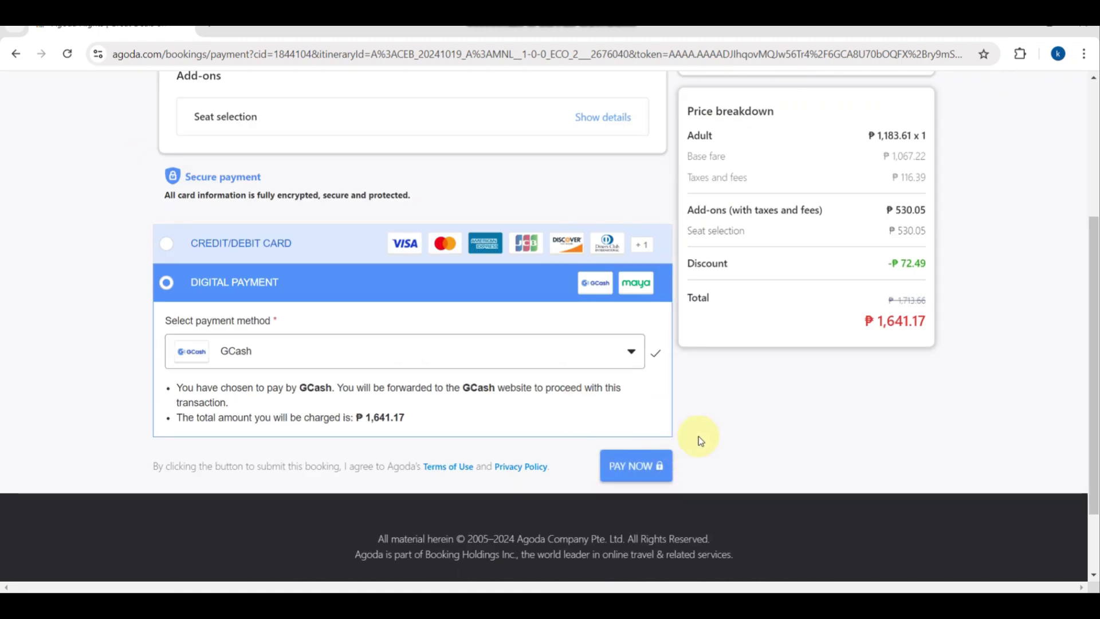
{"action": "left_click", "coordinate": [642, 465]}
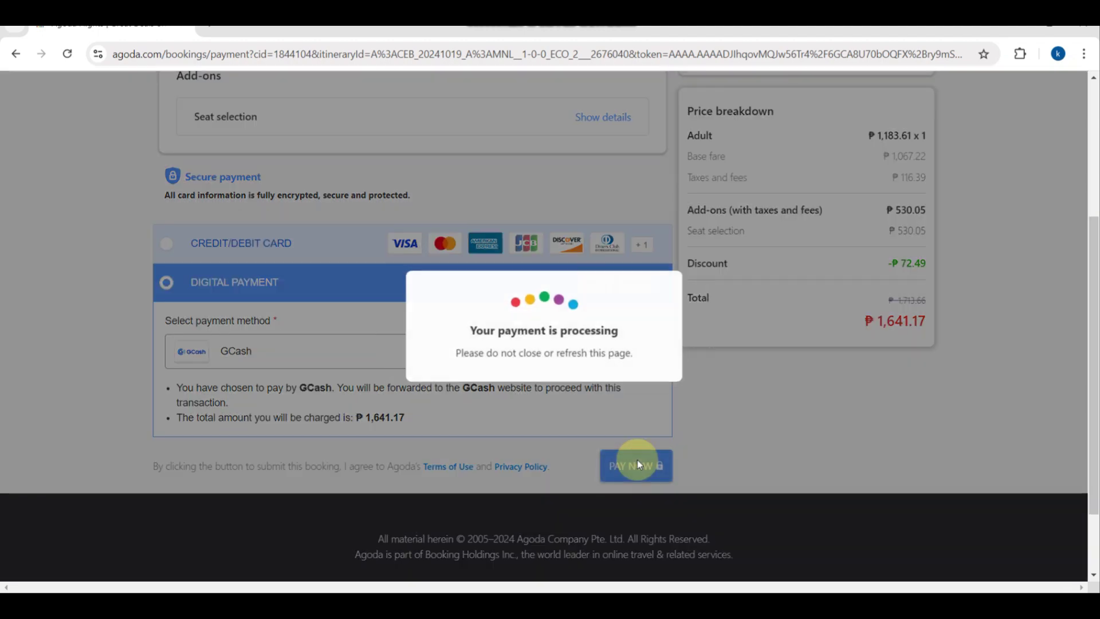